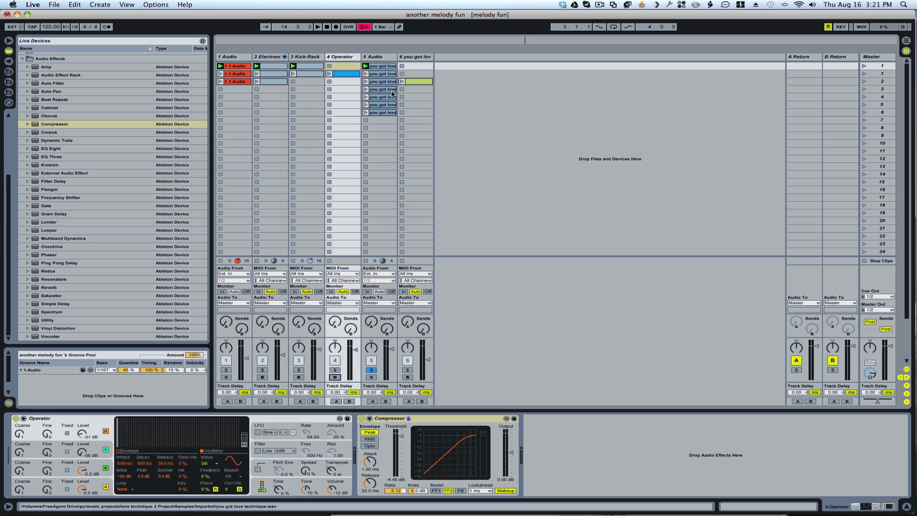
Step: Open the second vocal clip on the 5 Audio track for editing and audition it
click(865, 67)
double_click(378, 67)
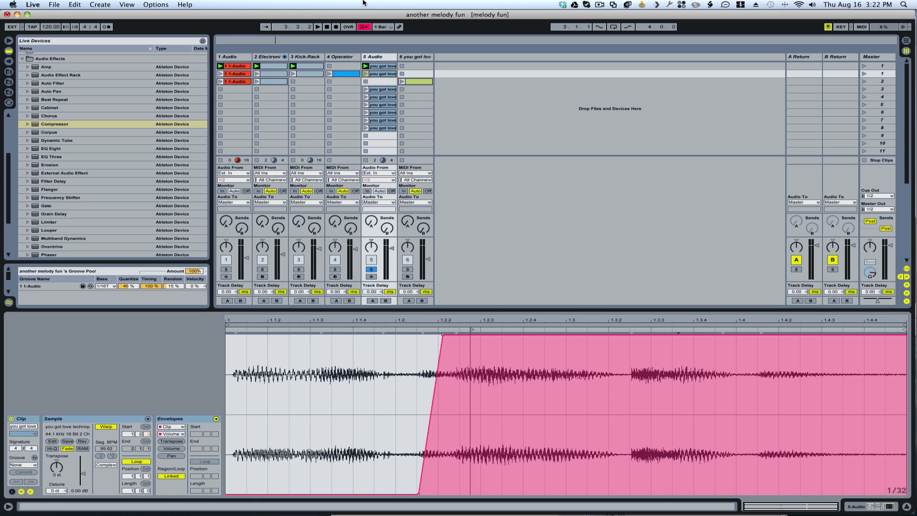
click(366, 74)
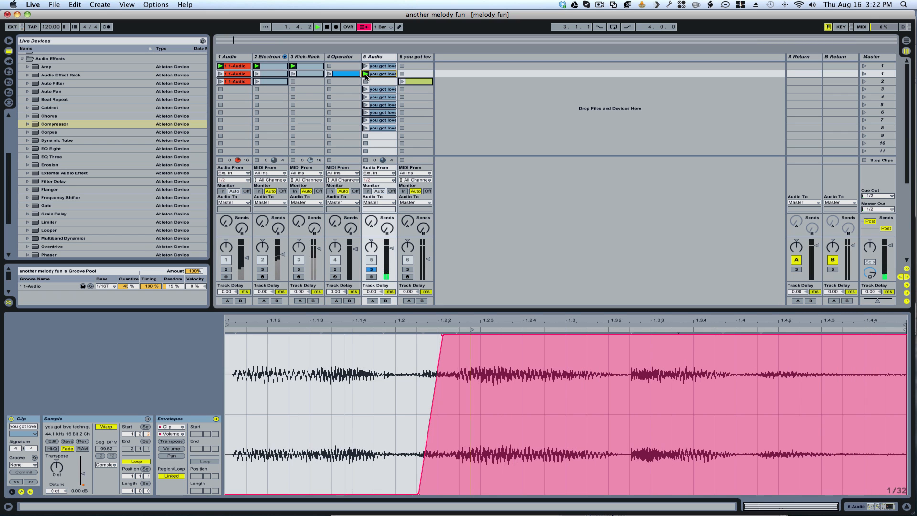
key(space)
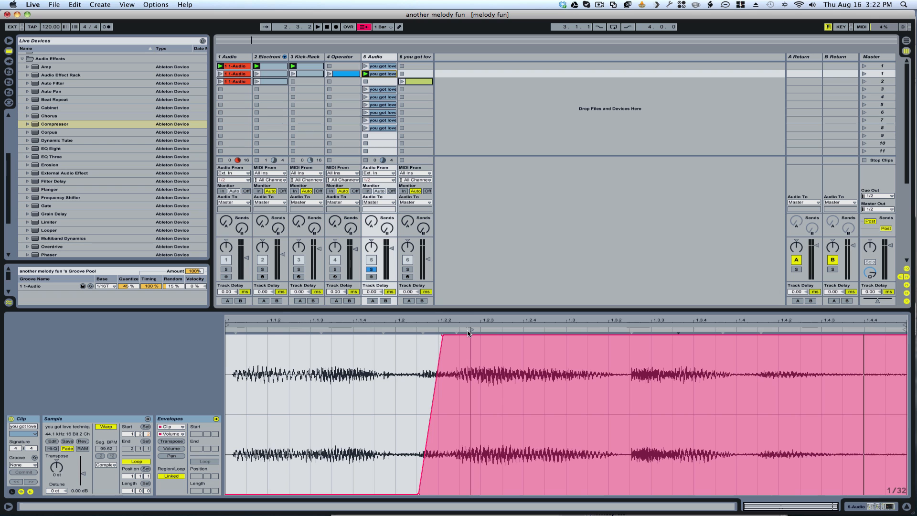
Step: Audition the vocal's entry and add warp markers at the long note's start, just after 1.2.2, and near its end, just after 1.3
drag(472, 329, 471, 329)
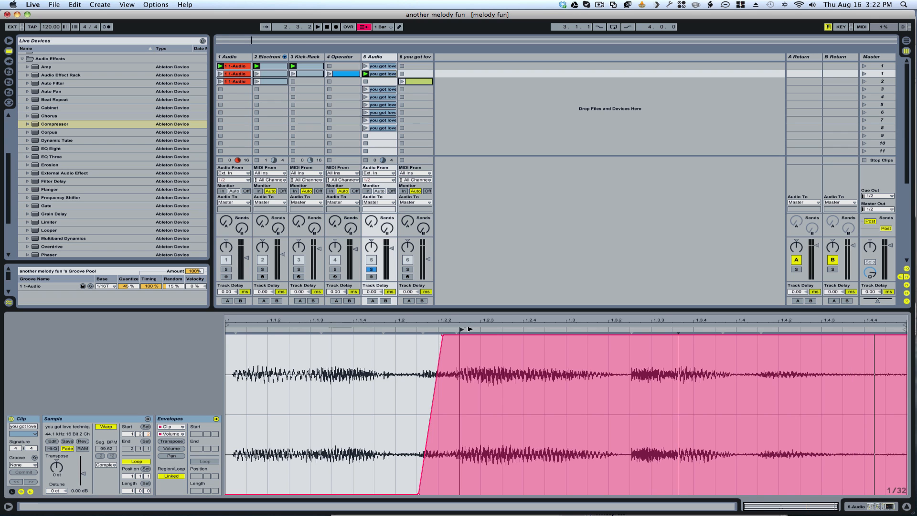
click(463, 329)
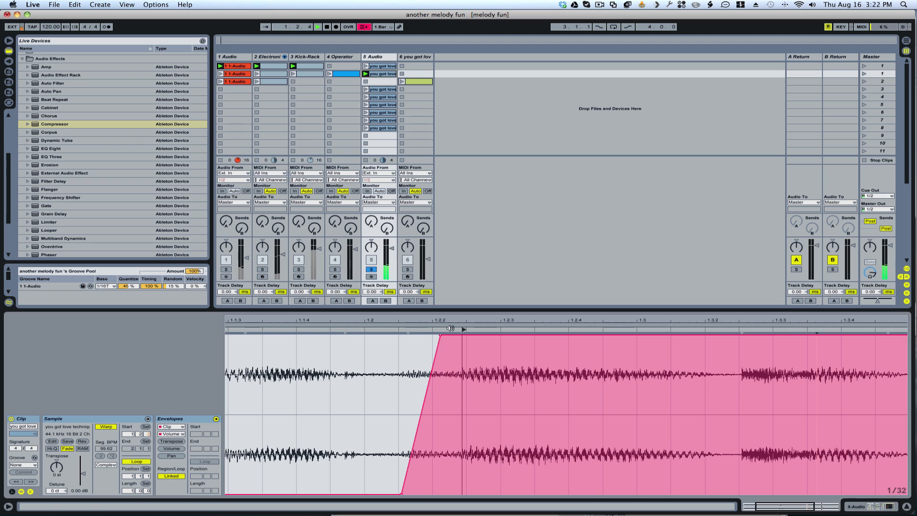
key(space)
double_click(463, 334)
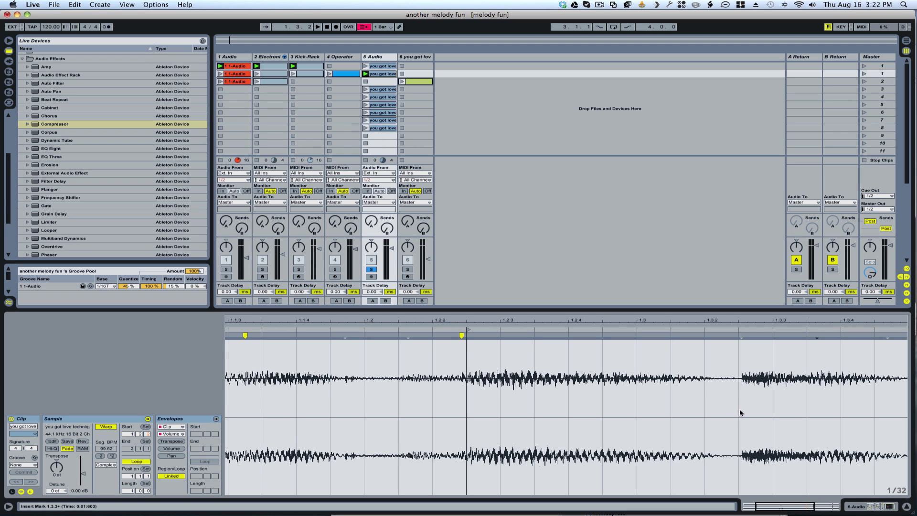
double_click(672, 336)
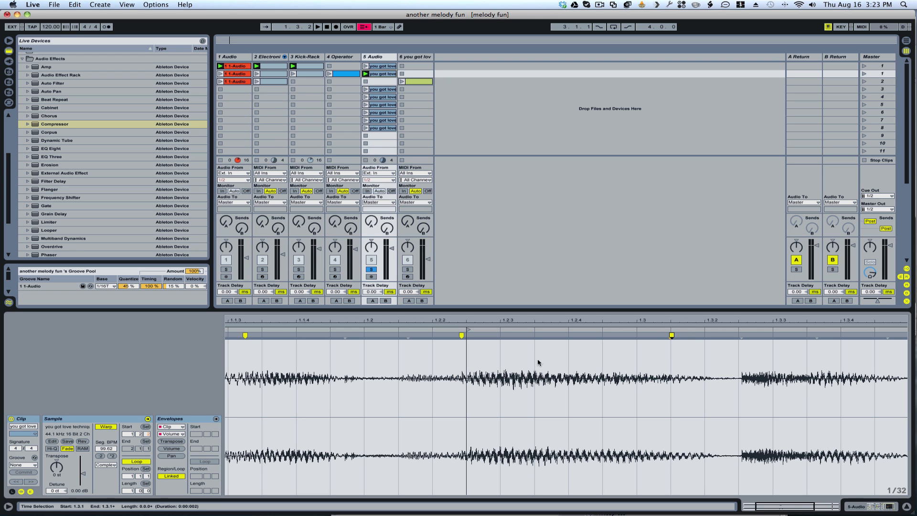
drag(587, 320, 587, 312)
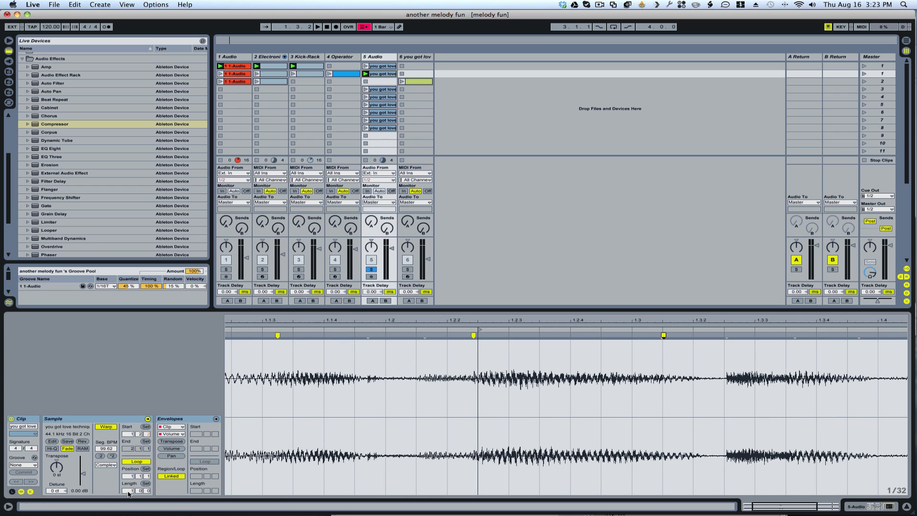
Step: Set the clip's loop length to 2 bars and stretch the last warp marker to about 2.1.2
mouse_move(271, 514)
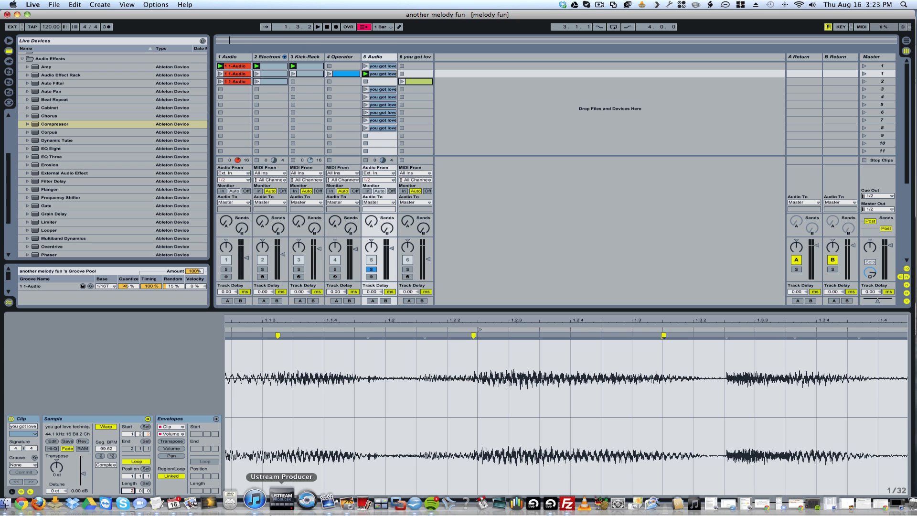
key(Return)
drag(407, 336, 602, 339)
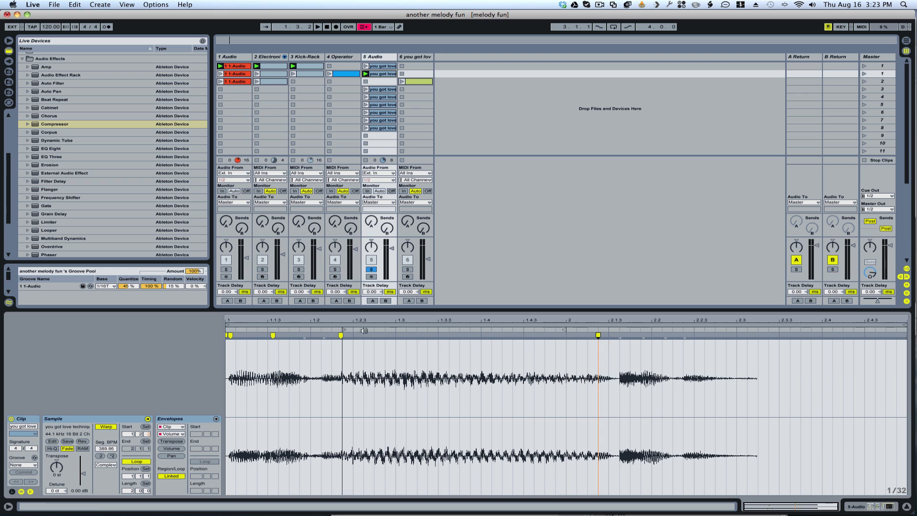
Step: Set the loop around the stretched note, from the warp marker after 1.2.2 to the last warp marker, and launch the clip
drag(229, 325, 344, 324)
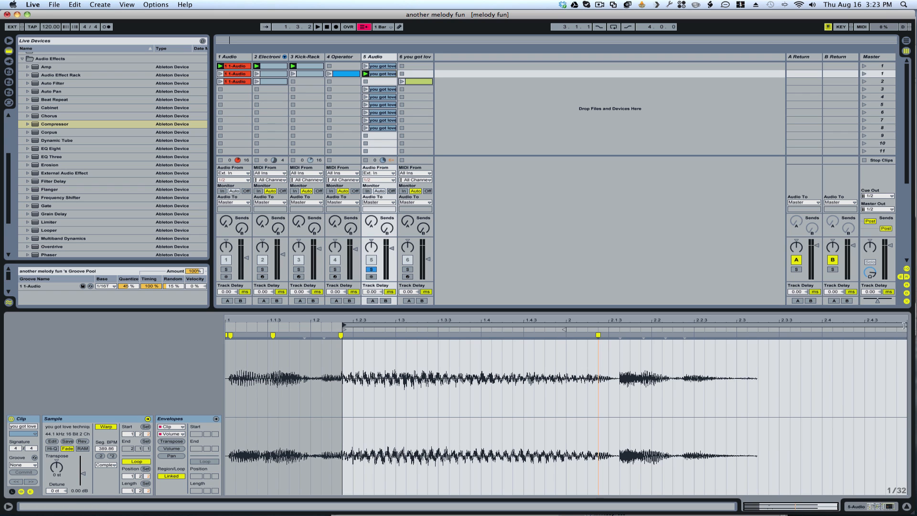
drag(904, 326, 601, 323)
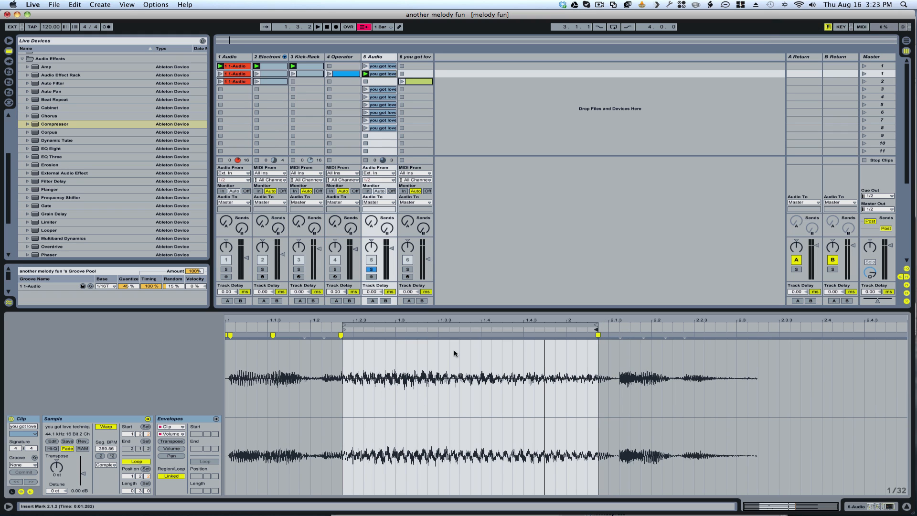
click(365, 74)
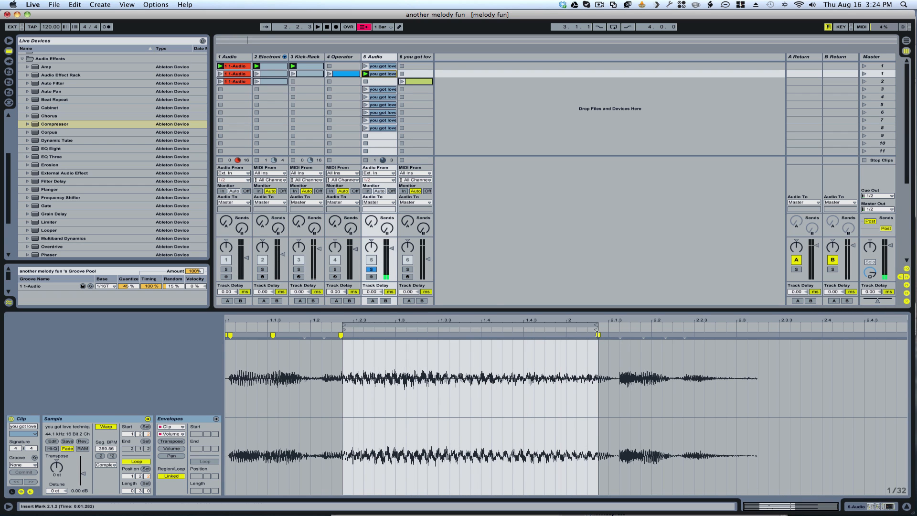
Step: Stretch the last warp marker to about 3.2 and extend the loop end to it
drag(598, 335, 908, 335)
drag(645, 318, 715, 304)
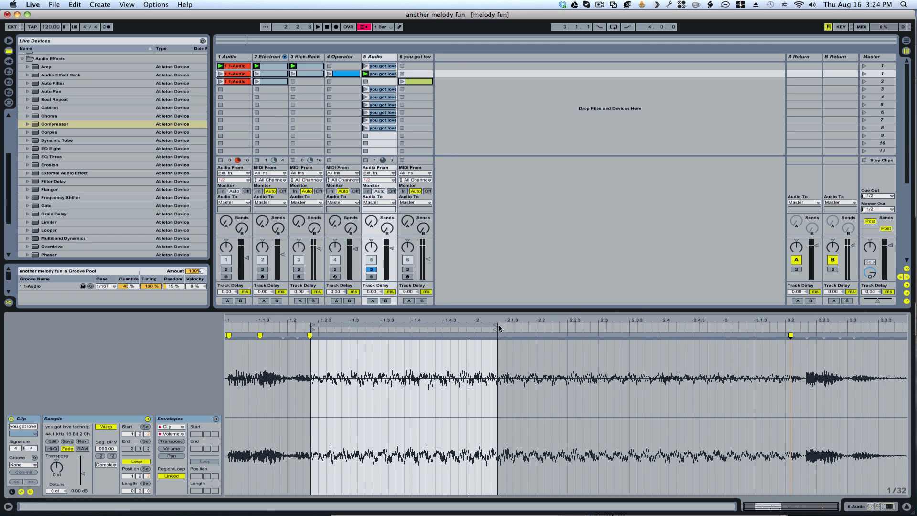
drag(498, 327, 785, 325)
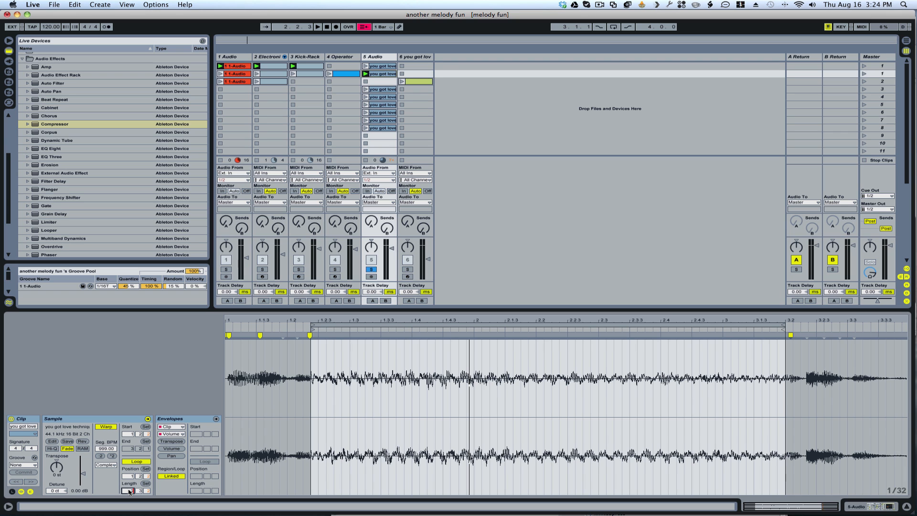
Step: Set the loop length to exactly 2 bars, align the clip's end marker with the loop end, and audition the loop
key(Return)
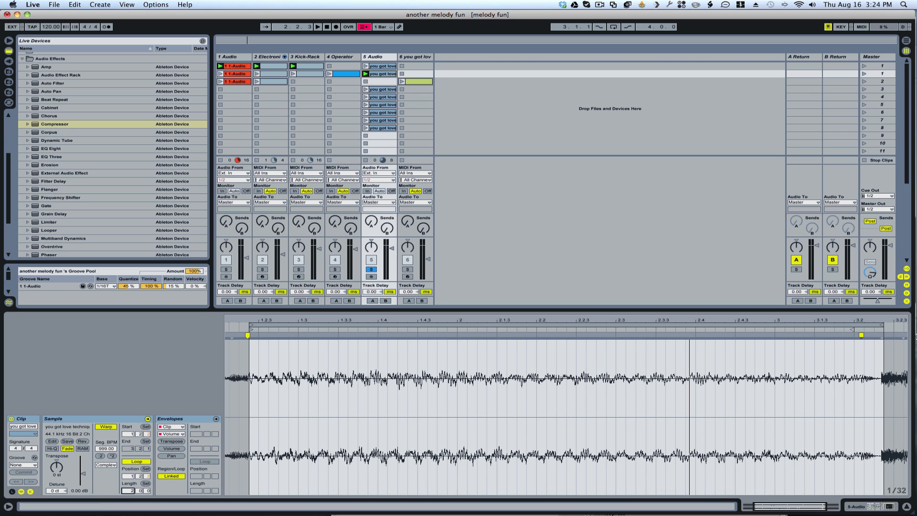
drag(852, 329, 882, 330)
key(space)
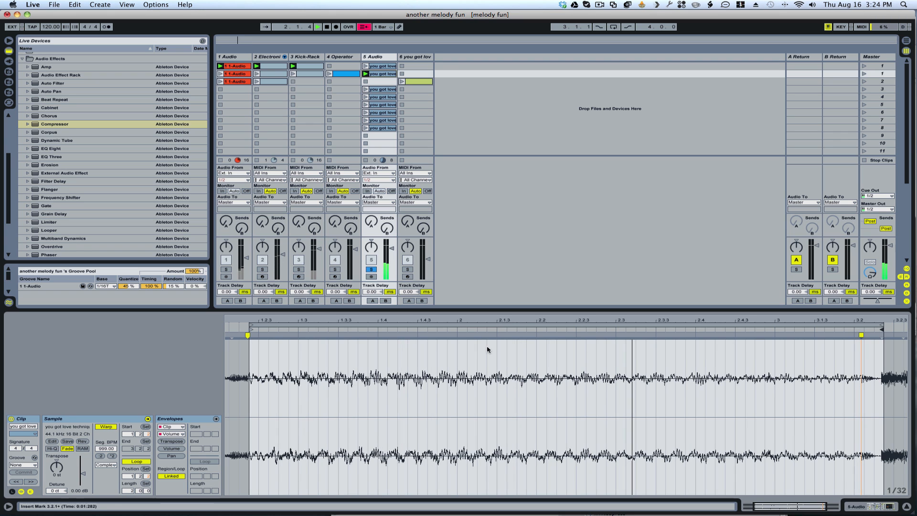
key(space)
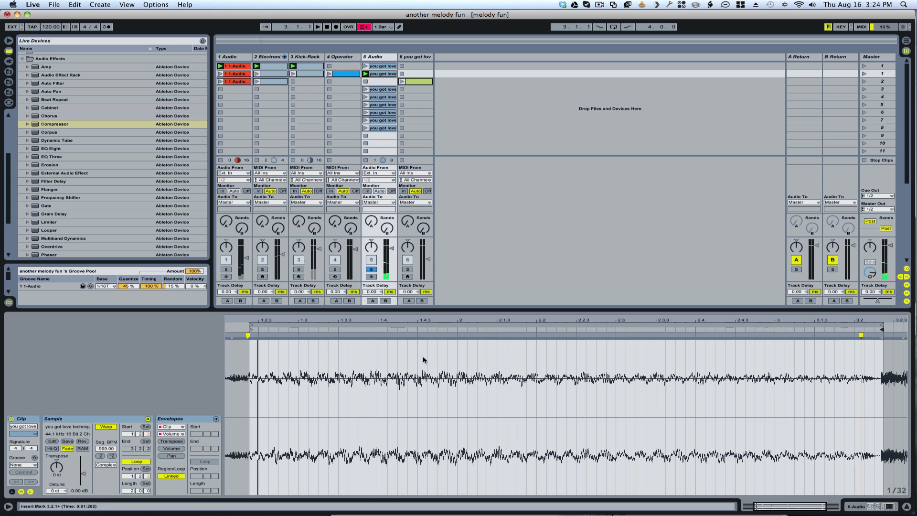
Step: Audition the stretched vocal loop and compare it with the clip in the track's first slot
drag(457, 319, 459, 303)
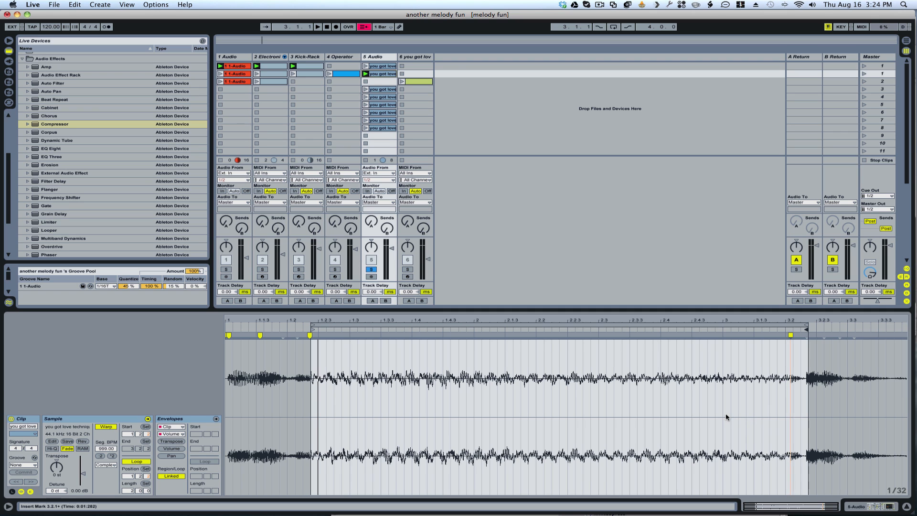
key(space)
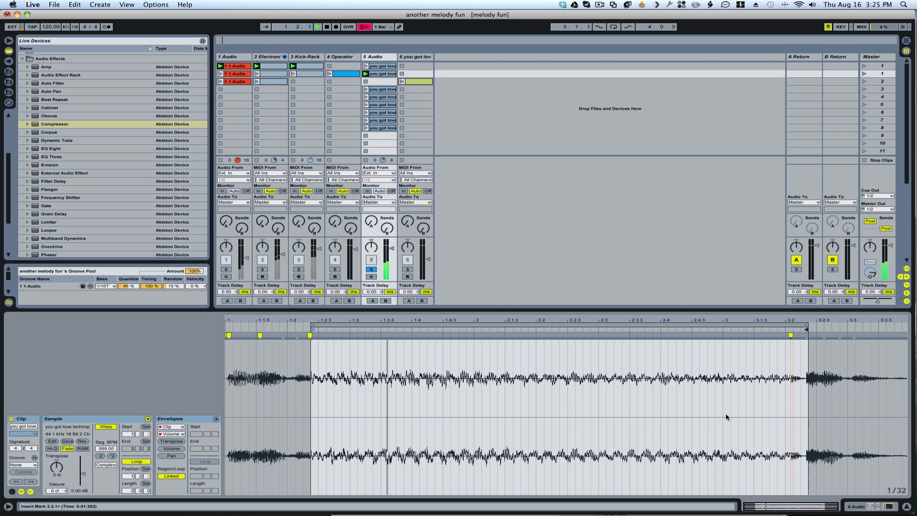
key(space)
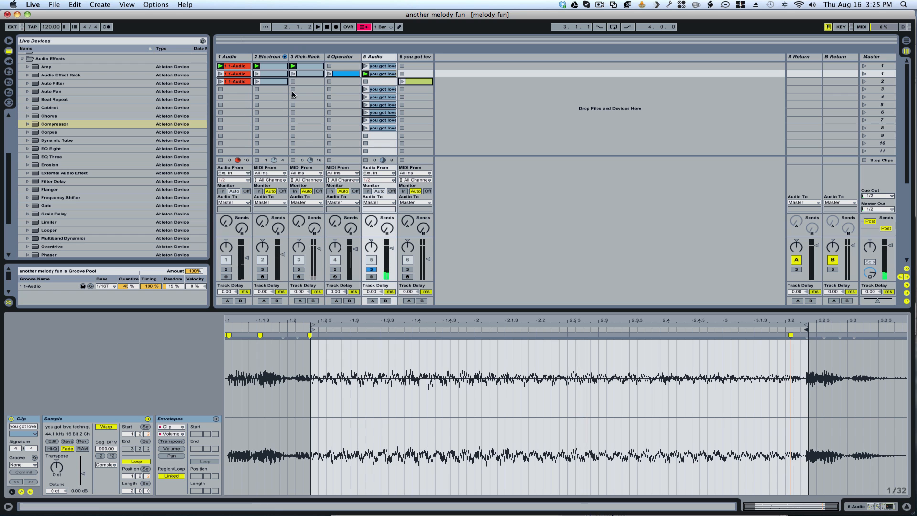
click(366, 66)
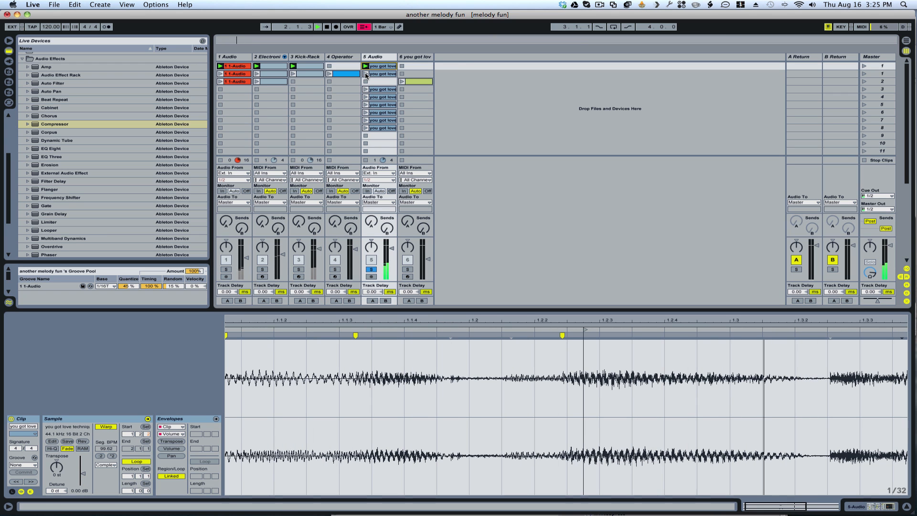
click(366, 74)
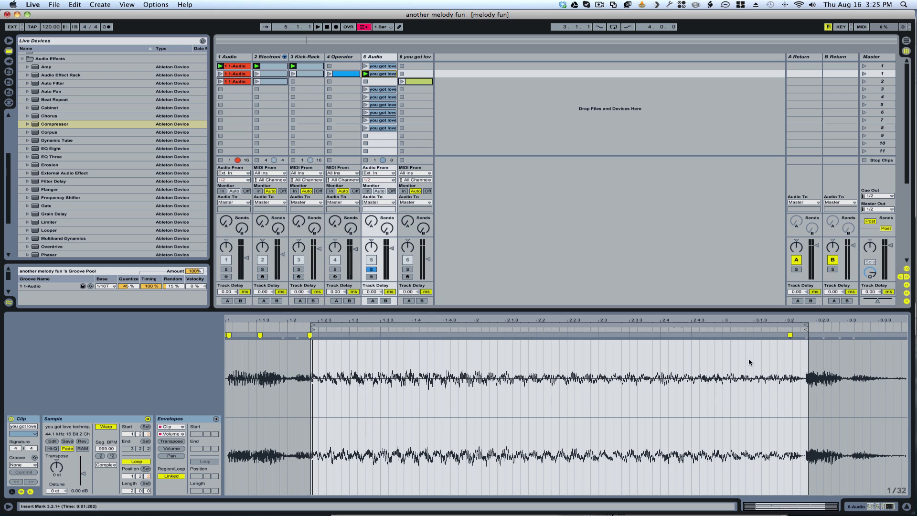
Step: Draw a Transpose envelope ramp from 0 at the loop start to +24 at the loop end, and launch the clip
click(169, 442)
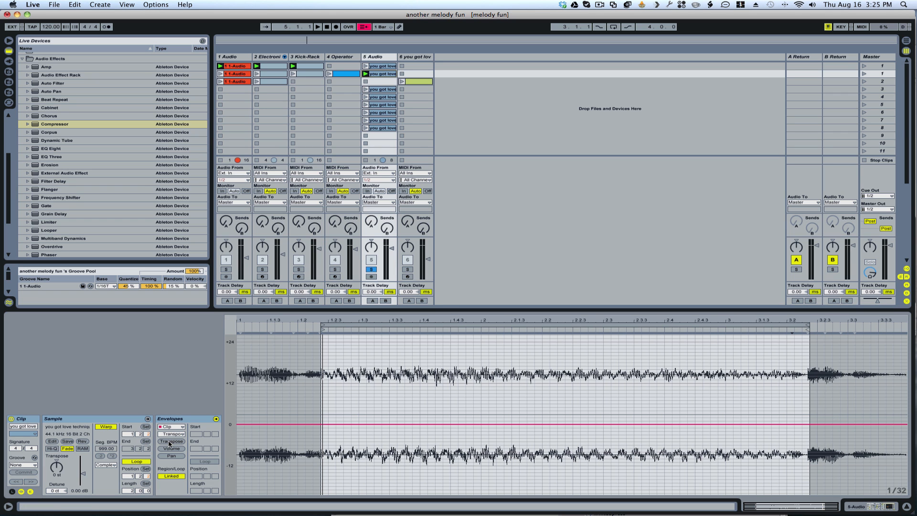
click(324, 425)
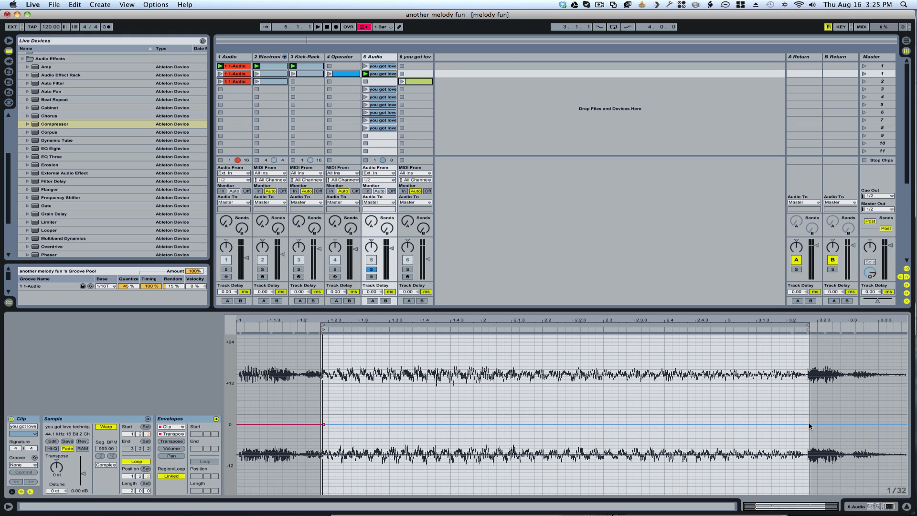
drag(809, 427, 811, 344)
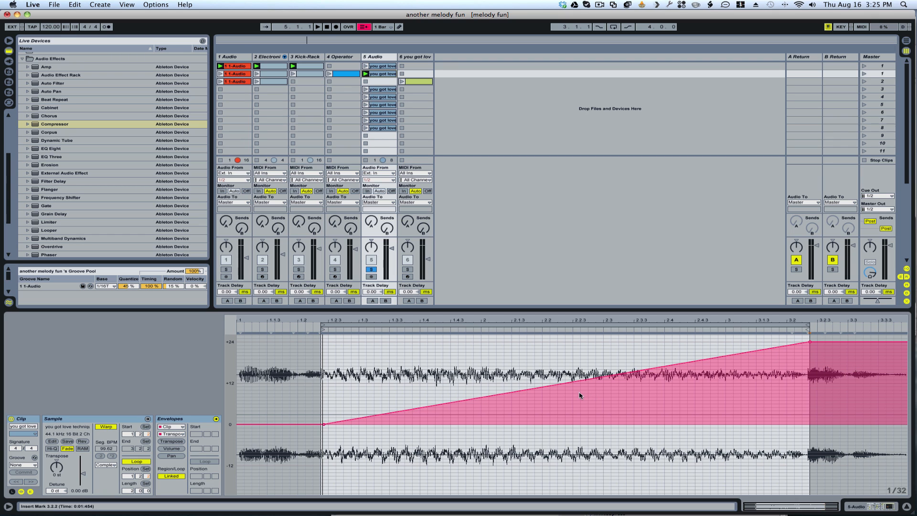
click(365, 74)
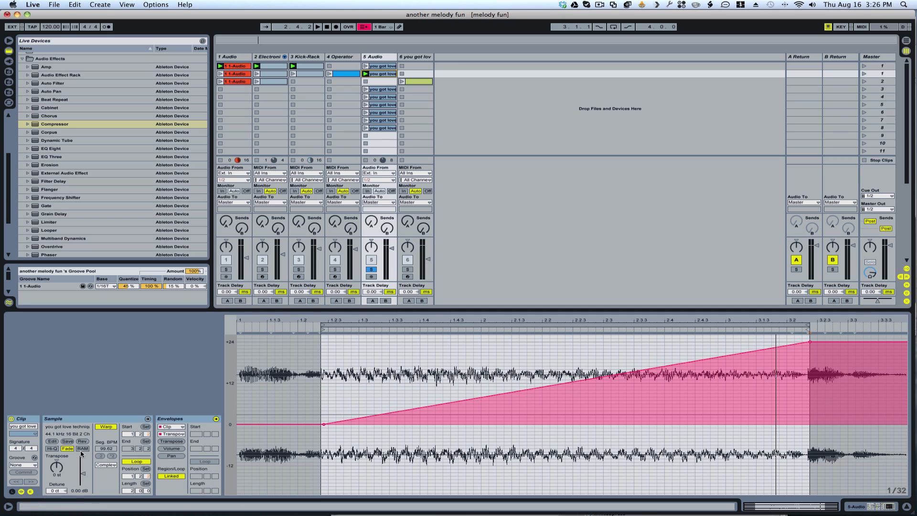
Step: Switch the clip's warp mode to Beats and lower the transient envelope to 25 during playback
click(101, 466)
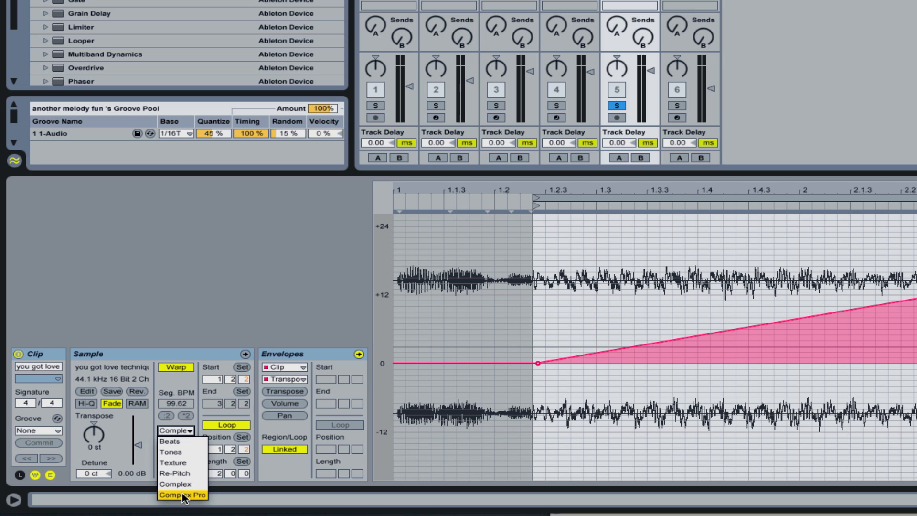
click(171, 441)
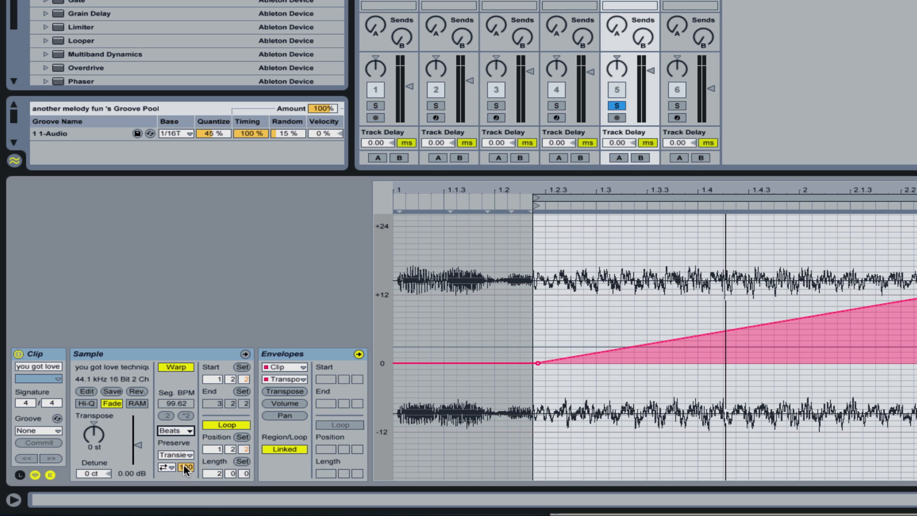
key(space)
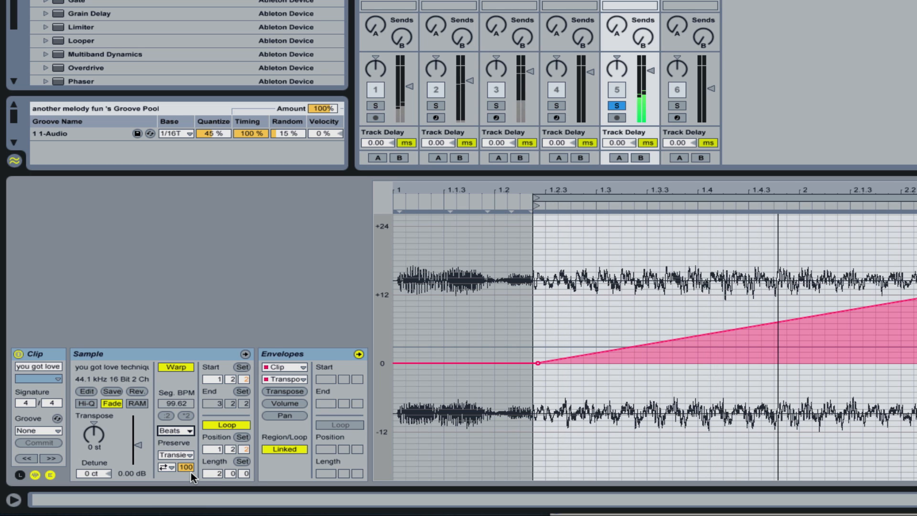
drag(188, 467, 188, 509)
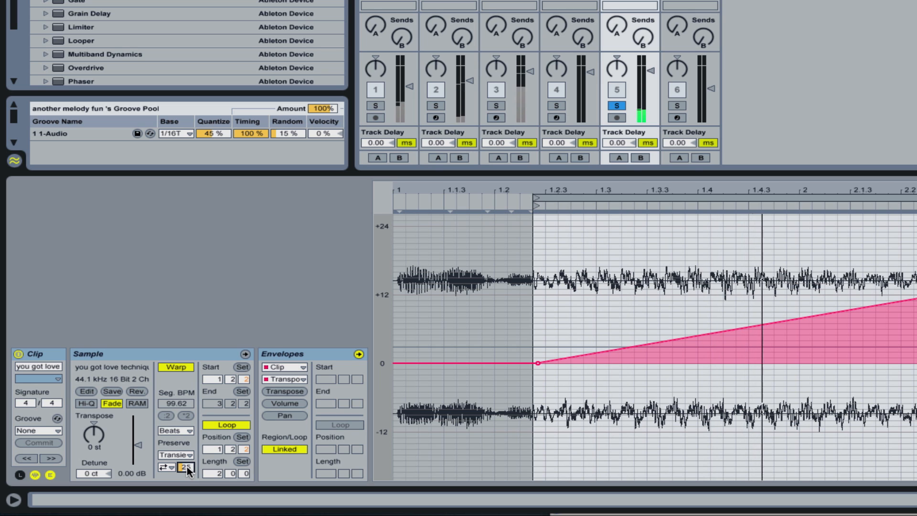
Step: Set Preserve to 1/32 and adjust the transient envelope to 69 while listening, and stop playback
click(176, 455)
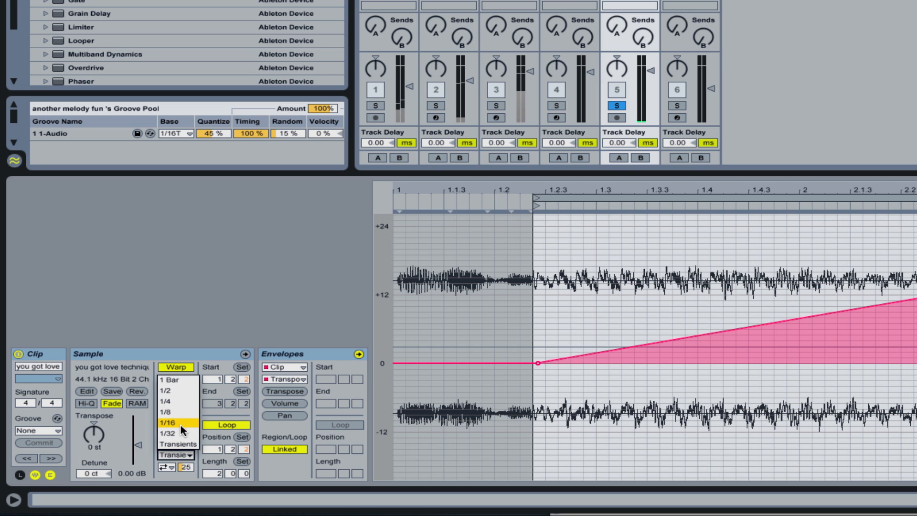
click(181, 435)
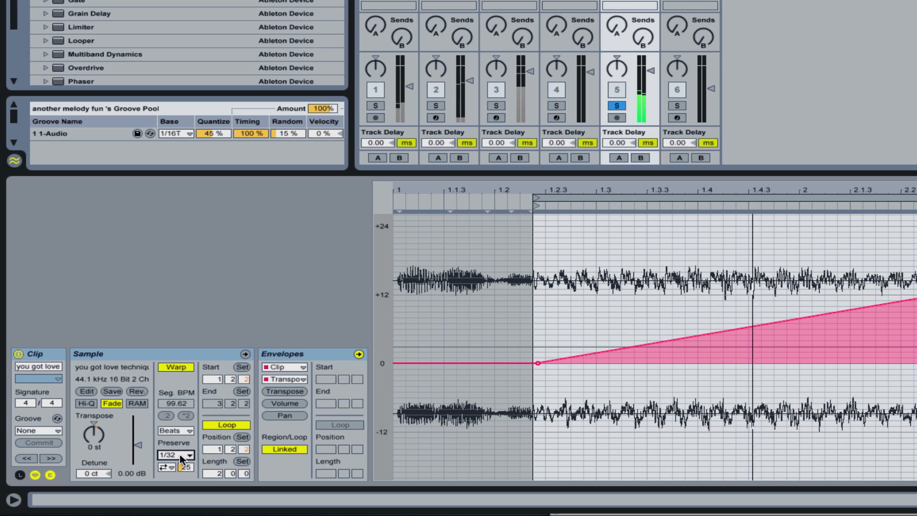
drag(186, 468, 187, 447)
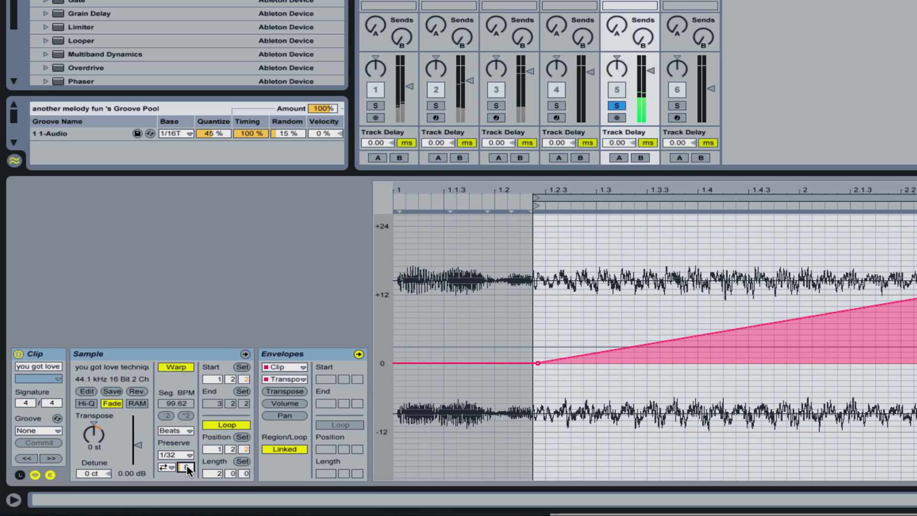
mouse_move(186, 467)
mouse_down()
mouse_move(186, 455)
mouse_move(186, 463)
mouse_up()
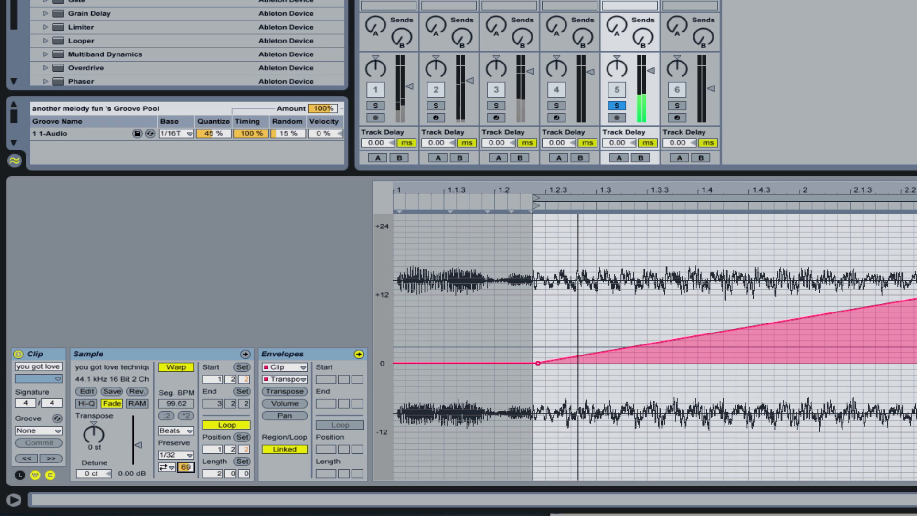
key(space)
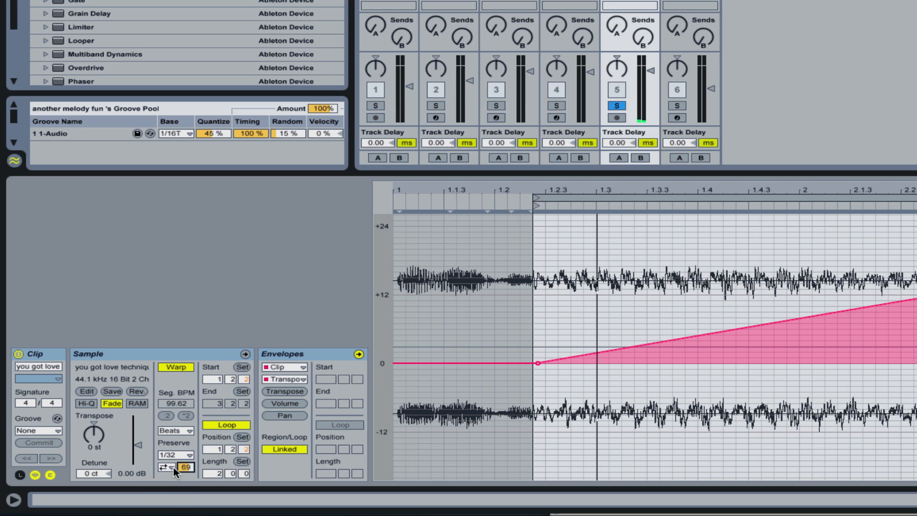
Step: Set the Beats transient loop mode to Loop Forward and raise the transient envelope to 100 during playback
click(168, 468)
click(170, 489)
key(space)
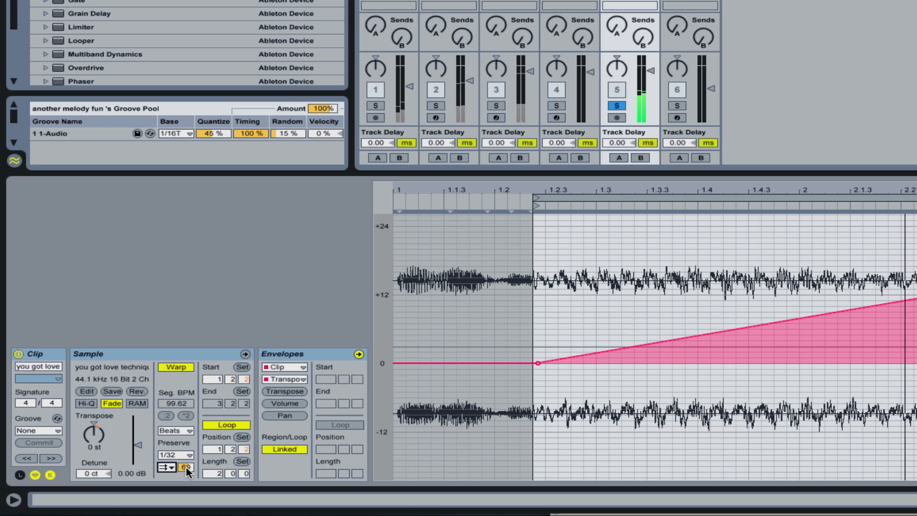
click(186, 468)
mouse_move(186, 468)
mouse_down()
mouse_move(187, 487)
mouse_move(187, 457)
mouse_up()
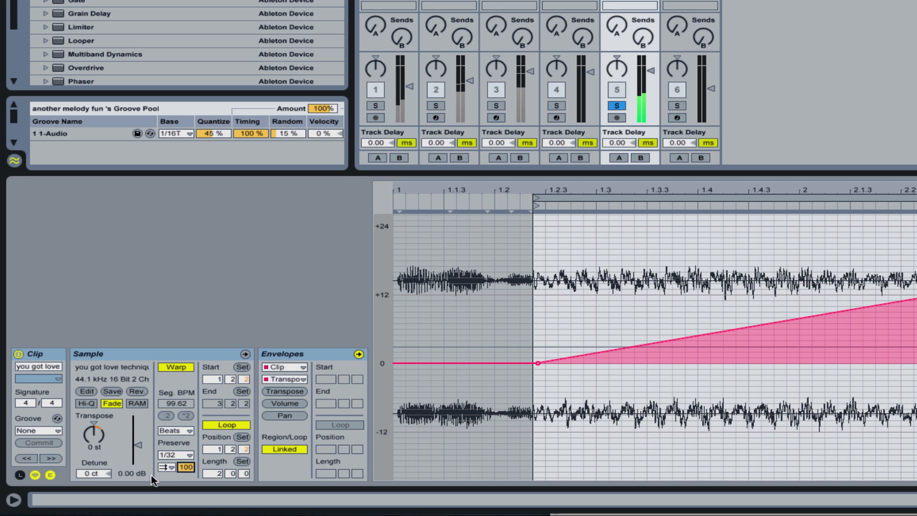
Step: Switch the transient loop mode to Loop Back-and-Forth while the clip plays
click(172, 468)
click(173, 471)
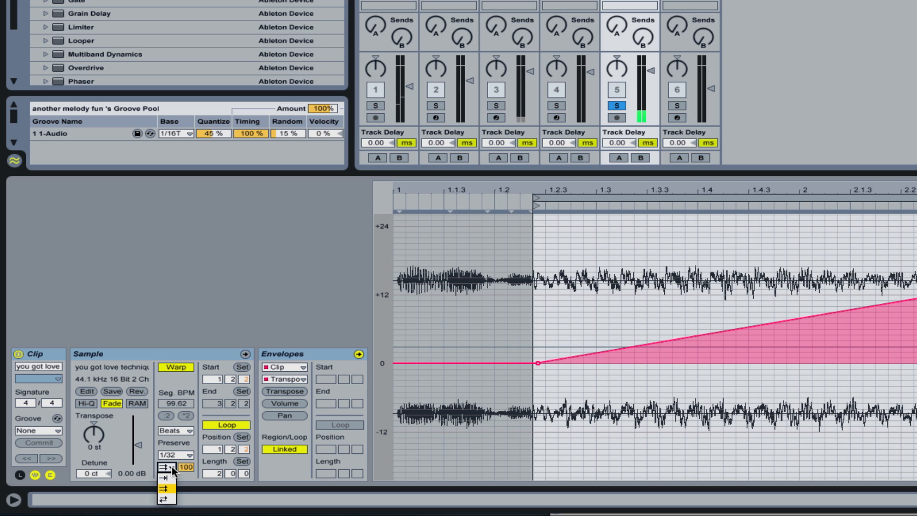
click(168, 500)
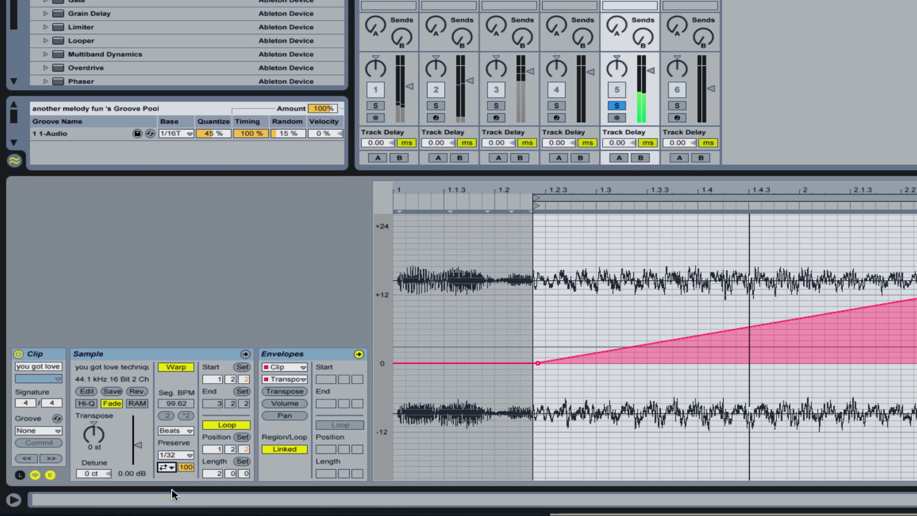
Step: Set Preserve to 1/16 and lower the transient envelope to 30 while listening to the clip
click(190, 455)
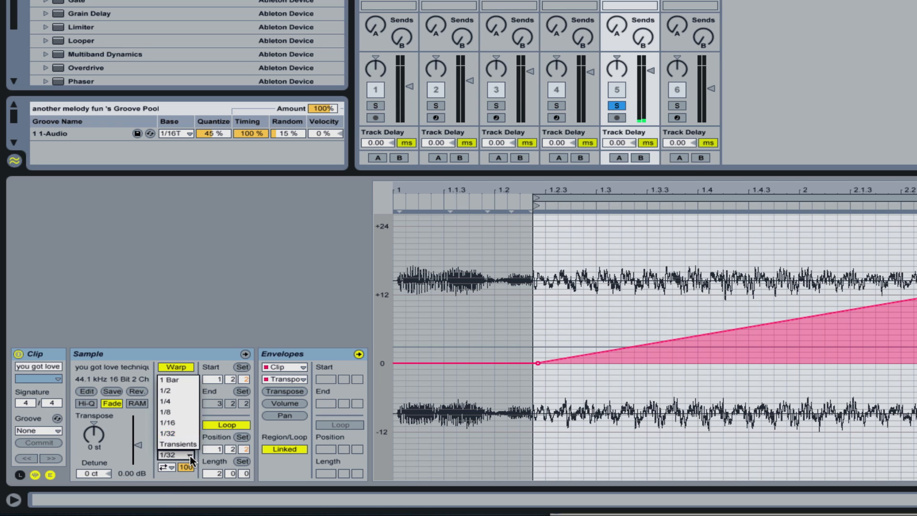
click(185, 426)
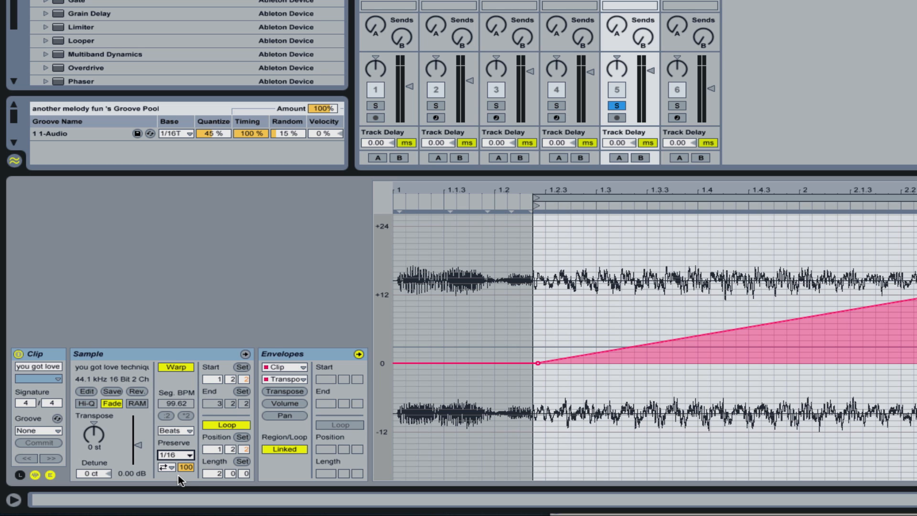
key(space)
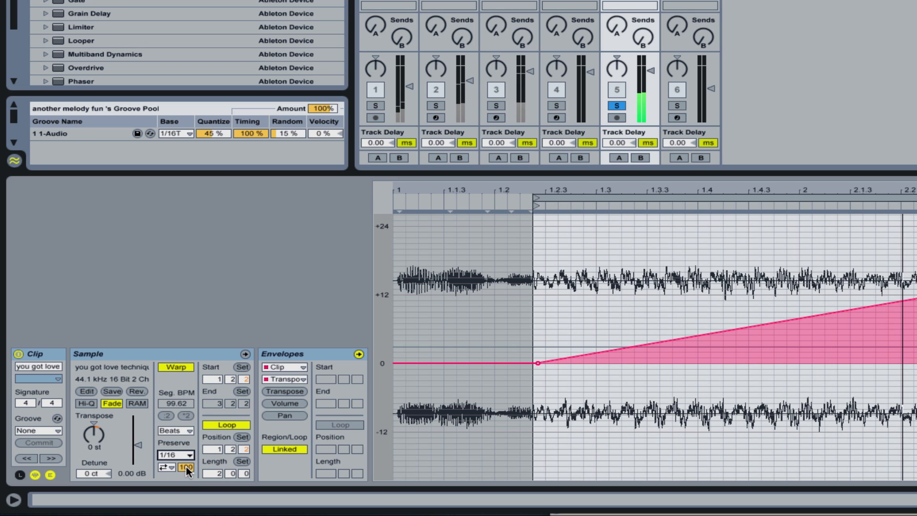
drag(186, 468, 187, 499)
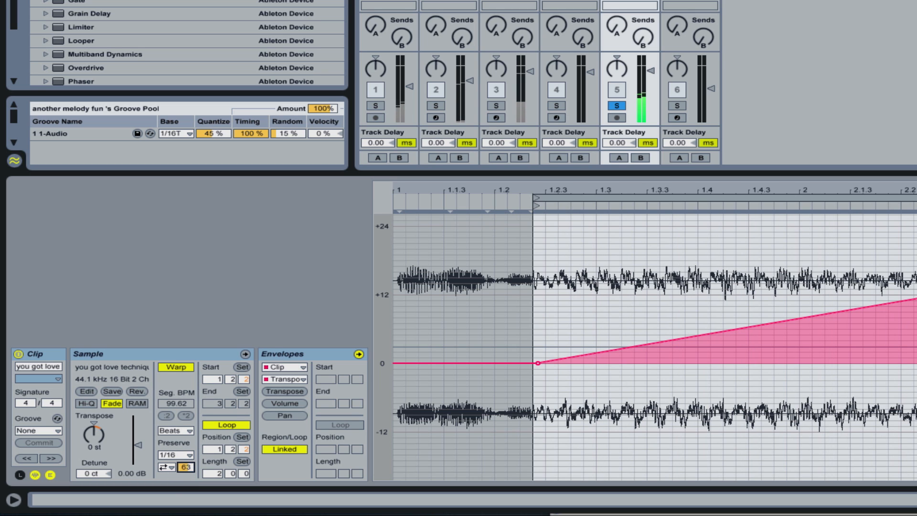
Step: Audition the clip with Preserve at 1/8, and change Preserve to 1/4
click(186, 456)
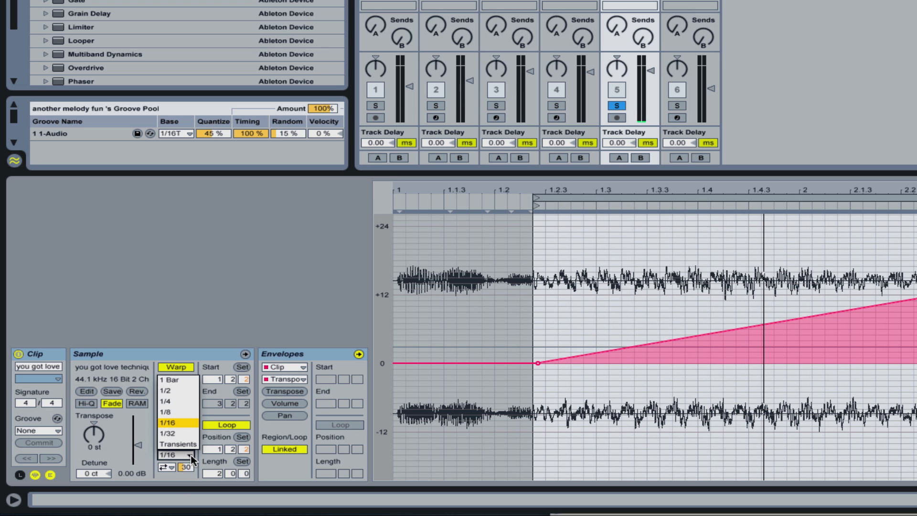
click(180, 413)
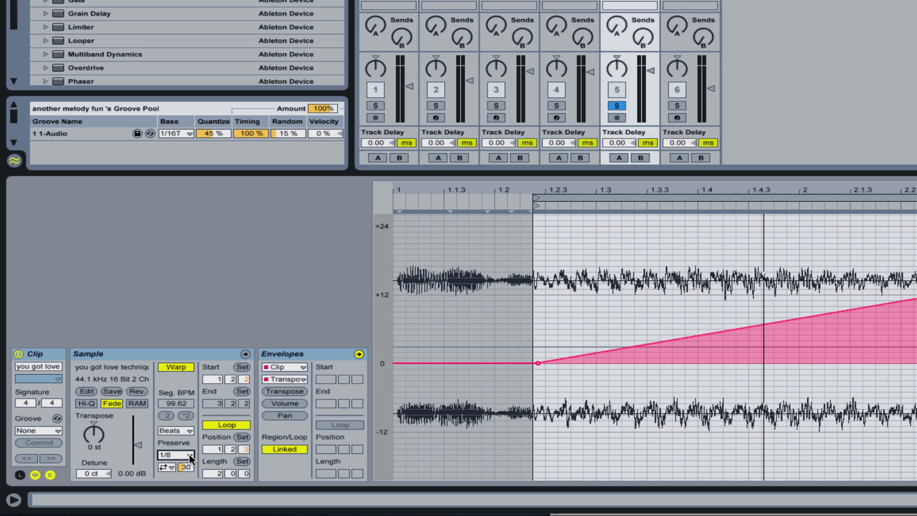
key(space)
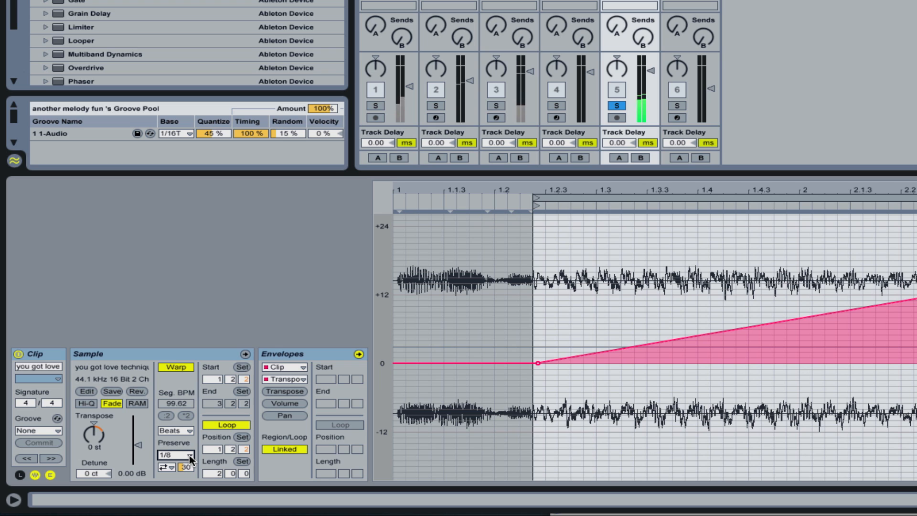
click(189, 454)
click(181, 403)
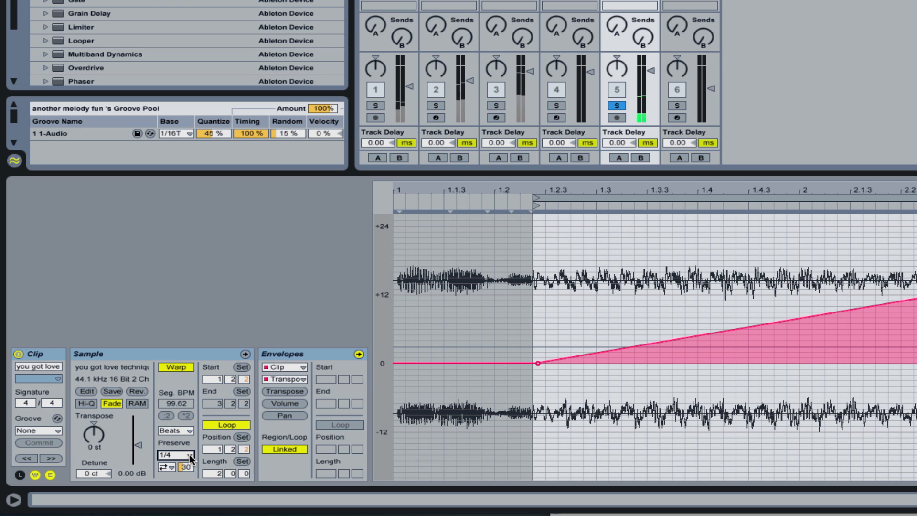
Step: Try the Tones warp mode, varying Grain Size from 25.97 up to 97.21 and down to 20.38 during playback
click(189, 431)
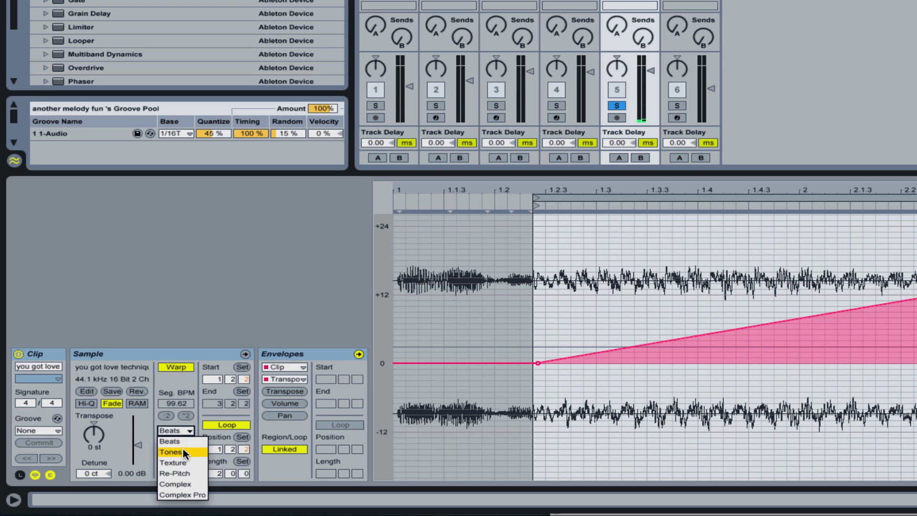
click(183, 451)
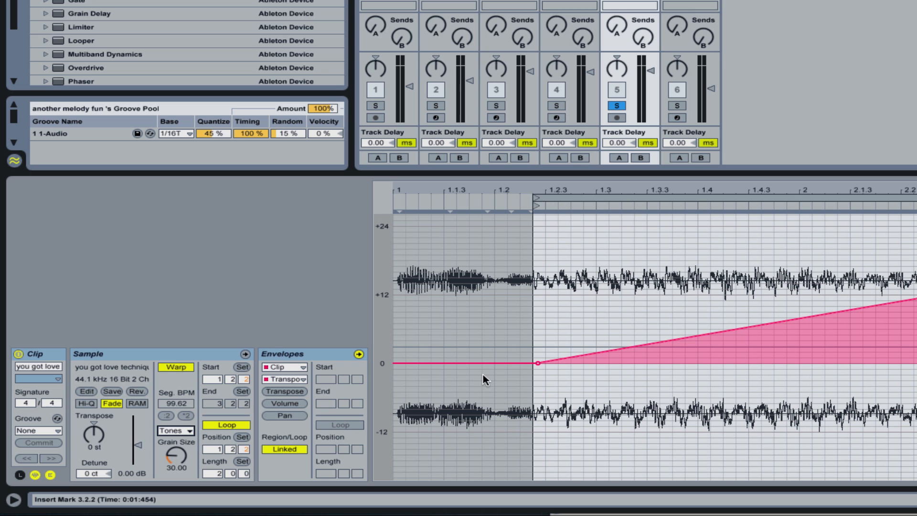
drag(176, 460, 177, 463)
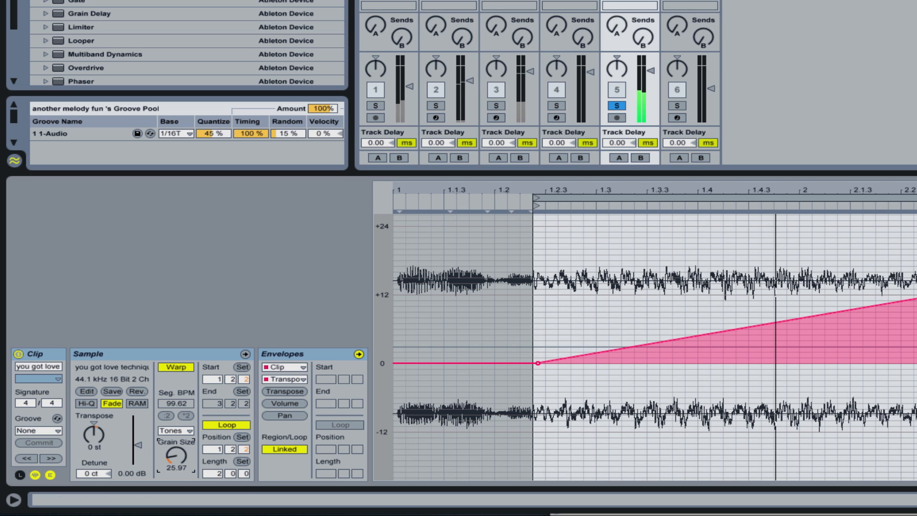
mouse_move(176, 459)
mouse_down()
mouse_move(176, 473)
mouse_move(176, 445)
mouse_up()
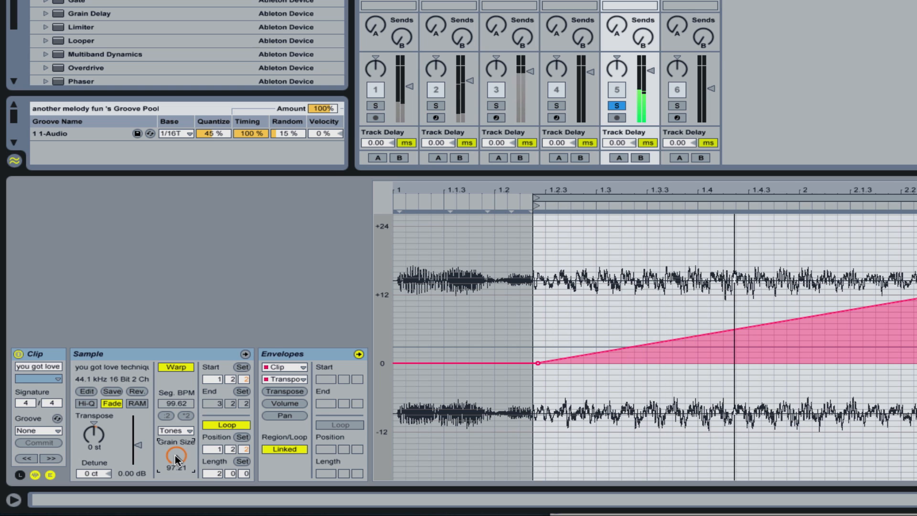
drag(176, 459, 175, 471)
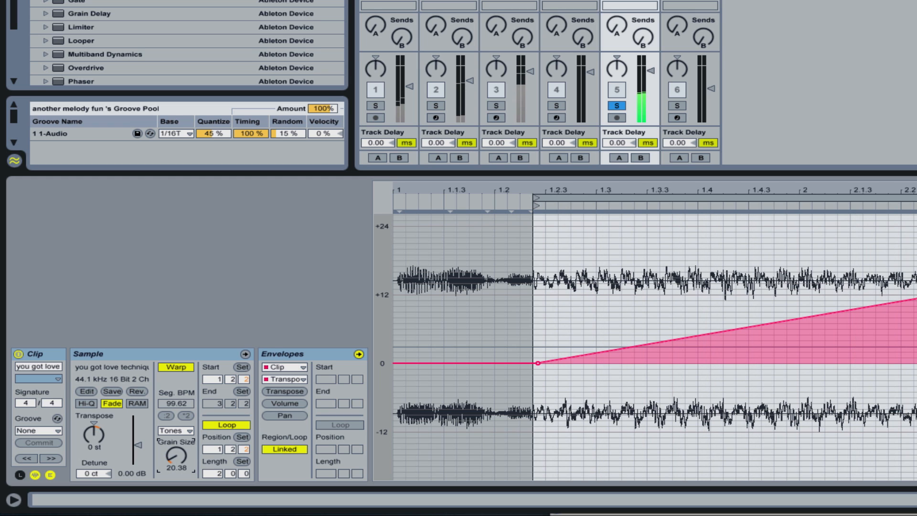
Step: Switch the clip's warp mode to Texture, raise Grain Size to 263.00, and play the clip
click(187, 430)
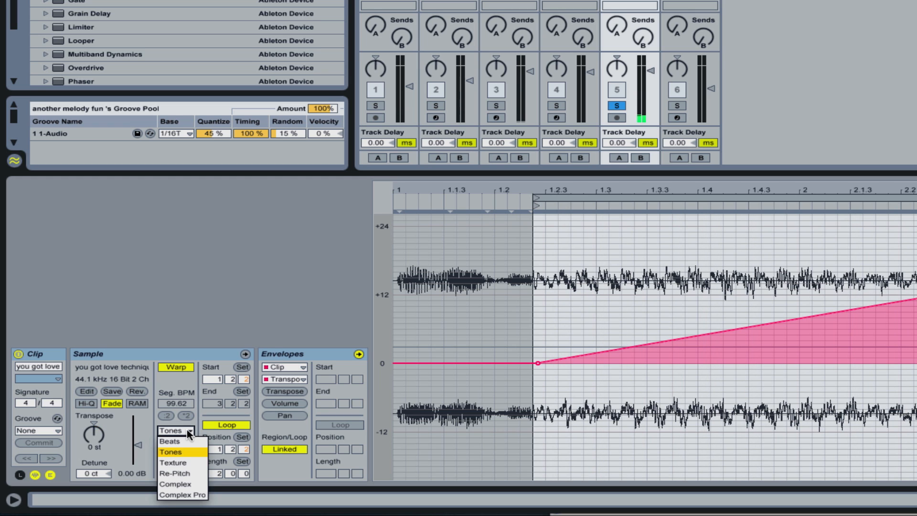
click(179, 462)
drag(180, 458, 181, 375)
key(space)
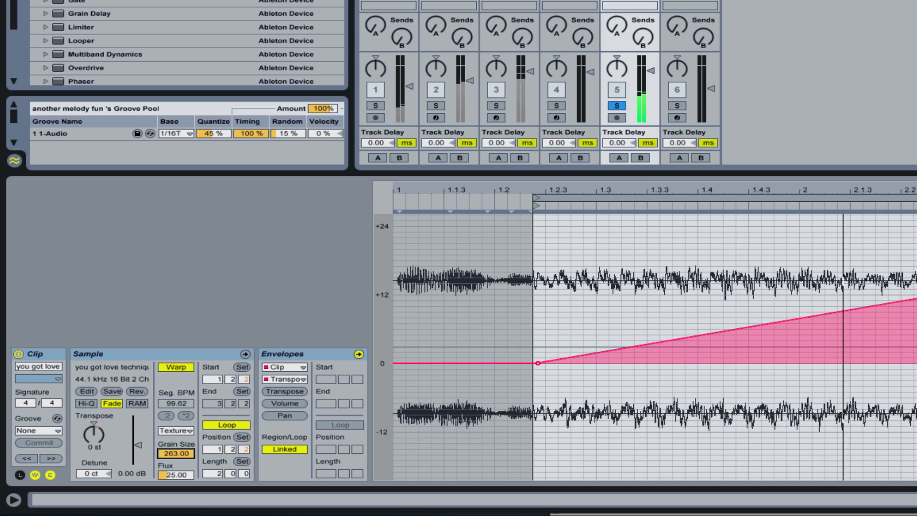
Step: Lower the Texture Grain Size to 2.00 and Flux to 0.00, and raise Grain Size to 52.98 while listening
drag(180, 453, 177, 483)
click(180, 476)
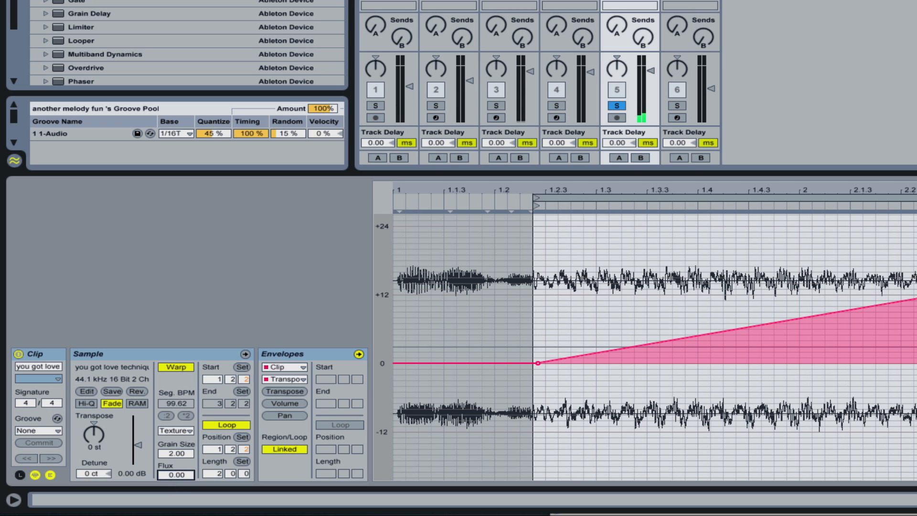
click(178, 455)
drag(178, 455, 178, 423)
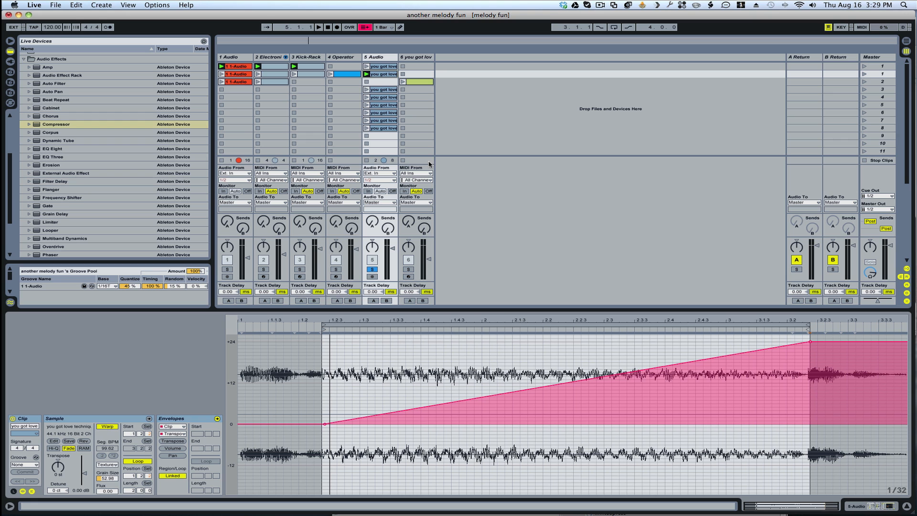
Step: Open the device chain of track 6 and look through its Sampler and audio effects
click(421, 57)
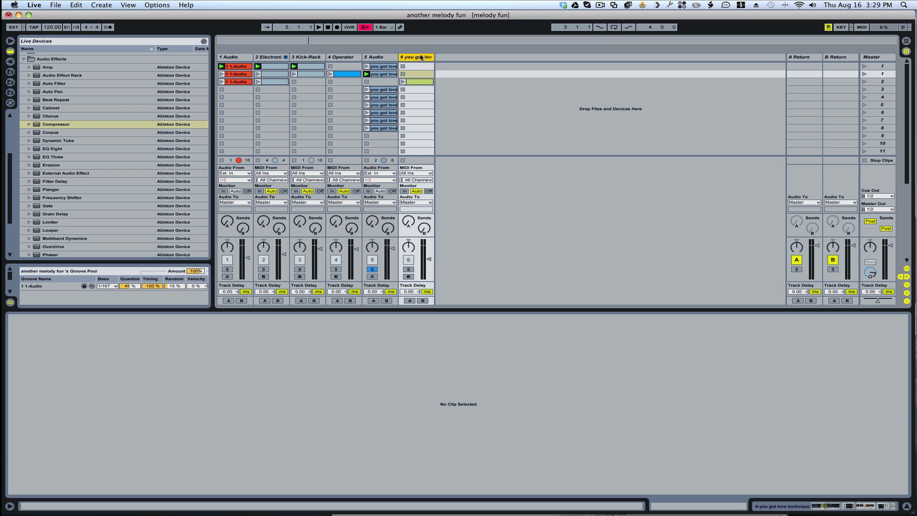
double_click(416, 58)
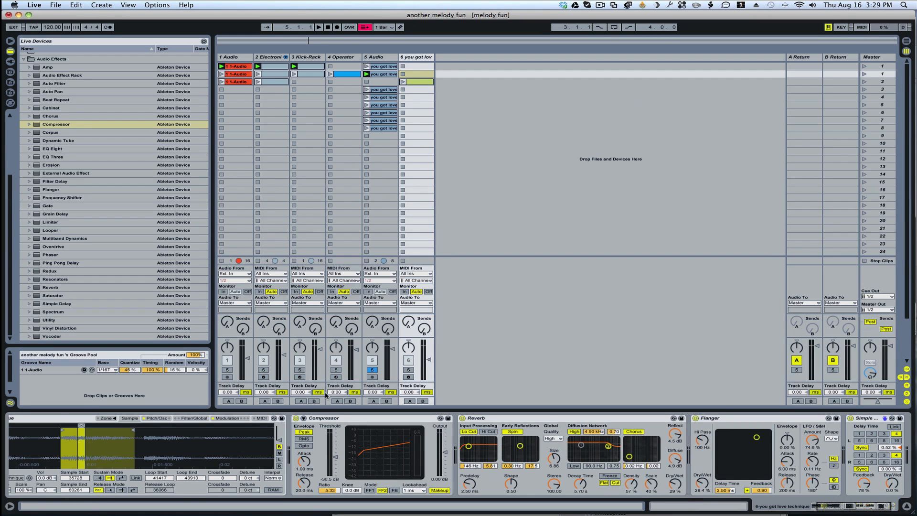
scroll(215, 450, left, 3)
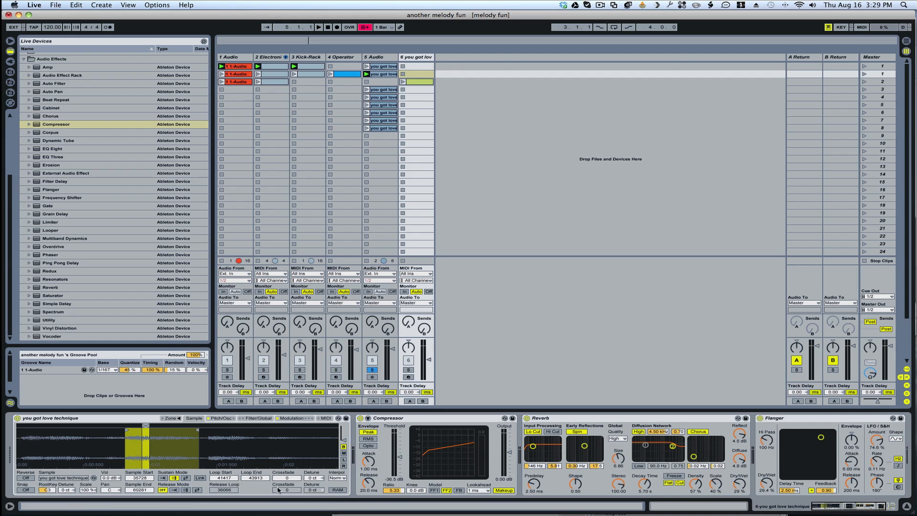
scroll(648, 462, right, 5)
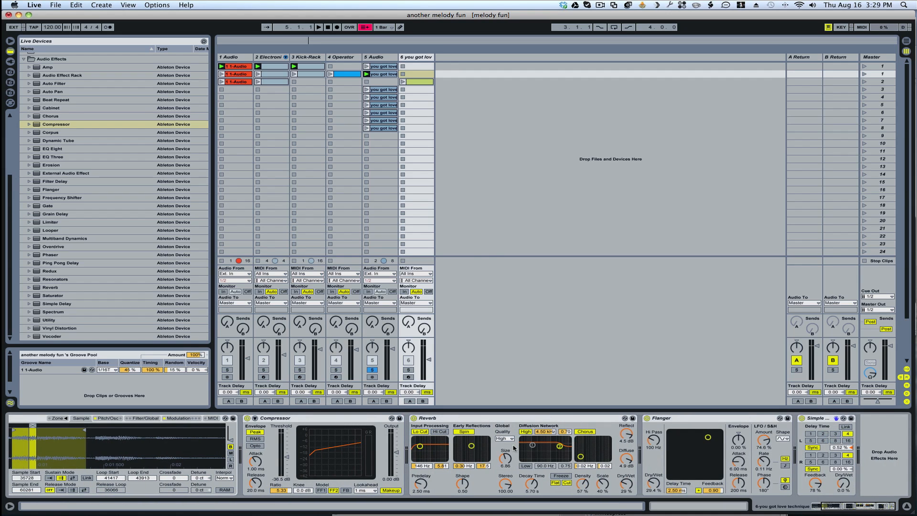
scroll(514, 448, left, 5)
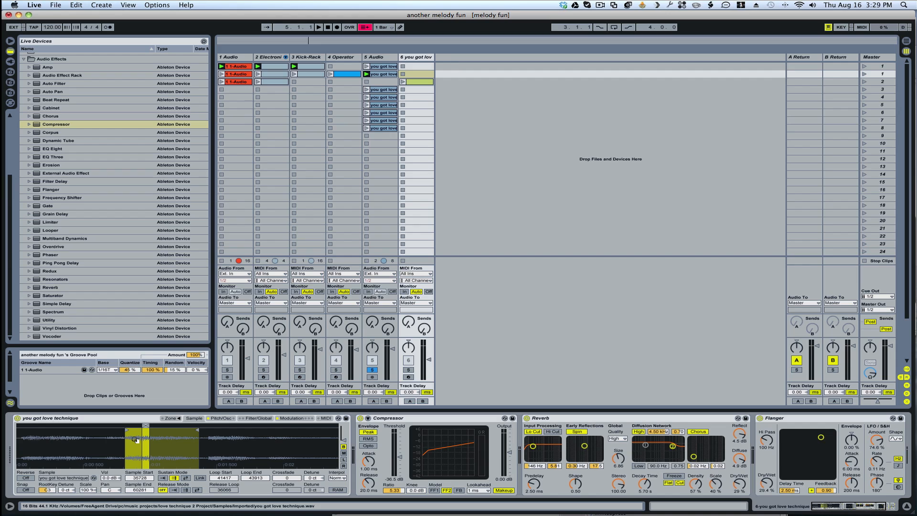
Step: Delete the "you got love technique" instrument from track 6 and load an empty Sampler in its place
click(121, 419)
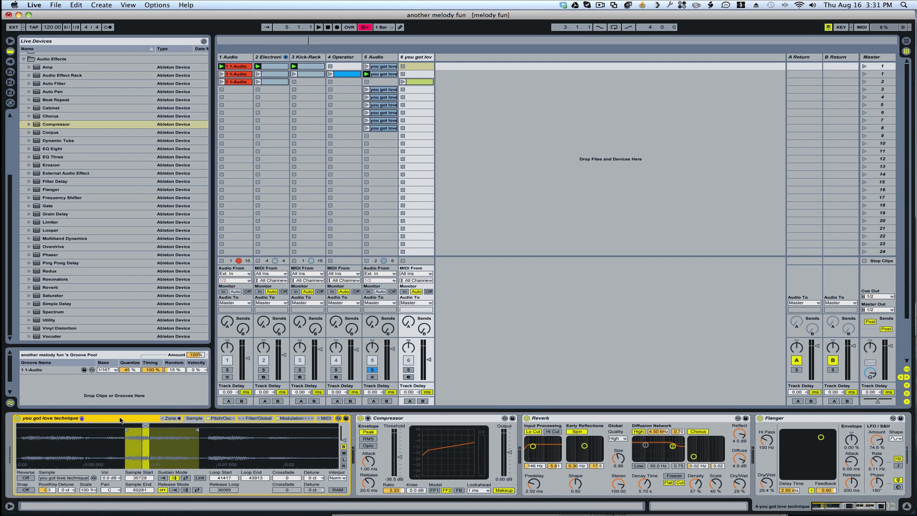
key(Delete)
scroll(64, 123, up, 5)
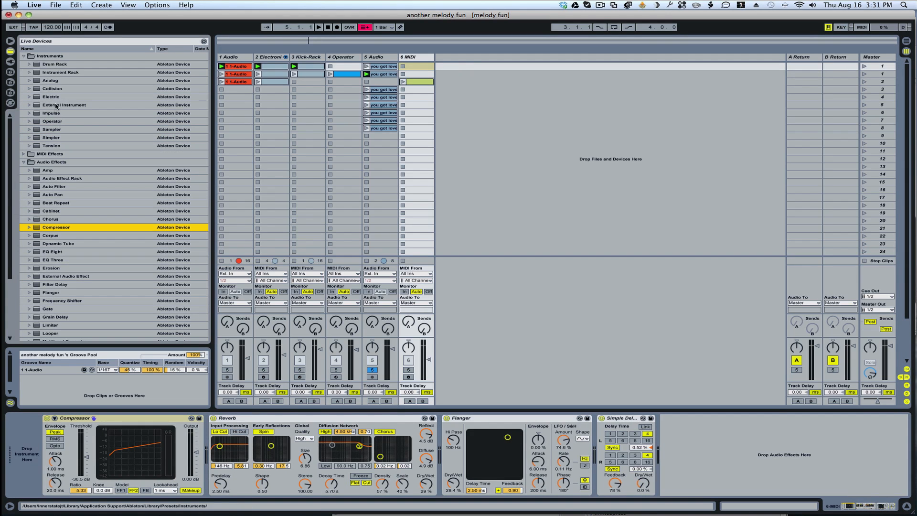
double_click(38, 130)
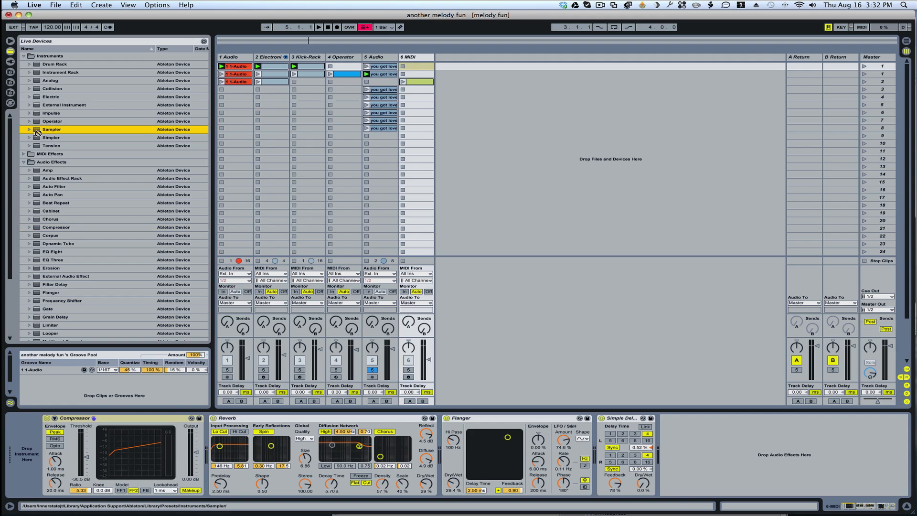
Step: Load the sample from the first "you got love" clip on track 5 into the empty Sampler on track 6
click(384, 67)
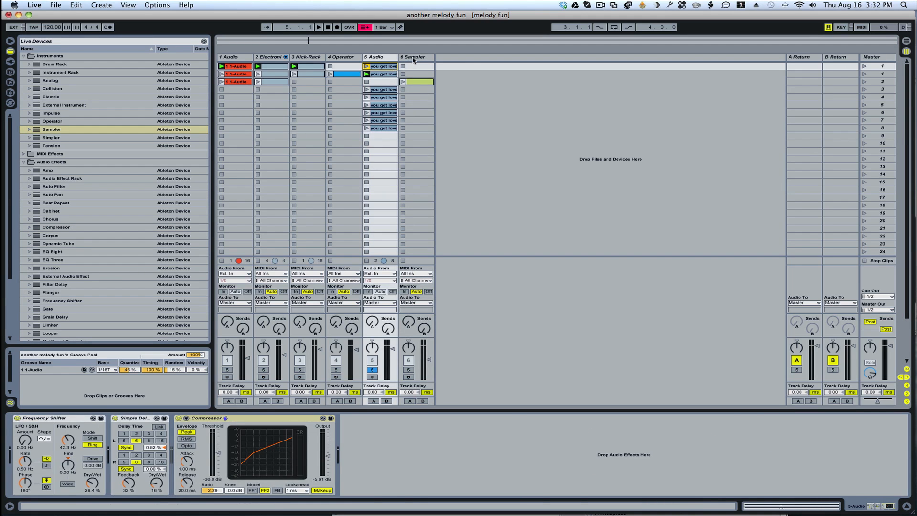
click(413, 60)
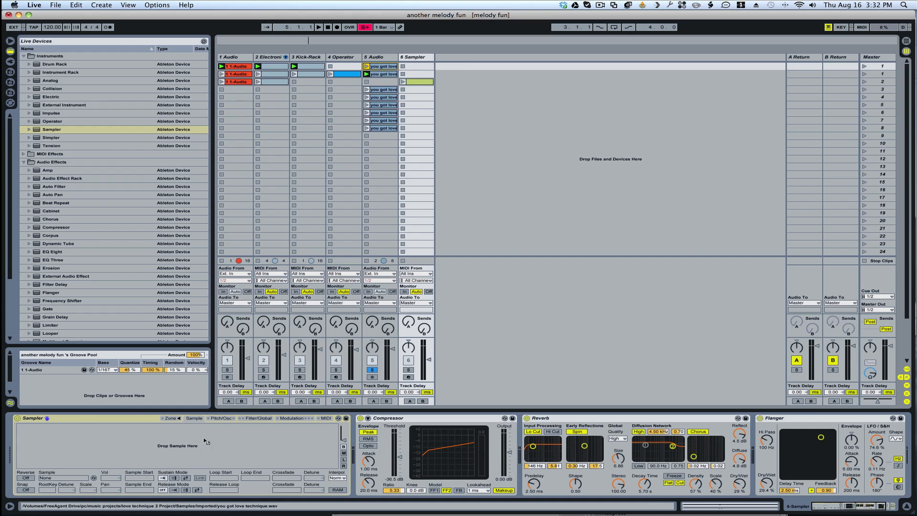
drag(187, 460, 186, 460)
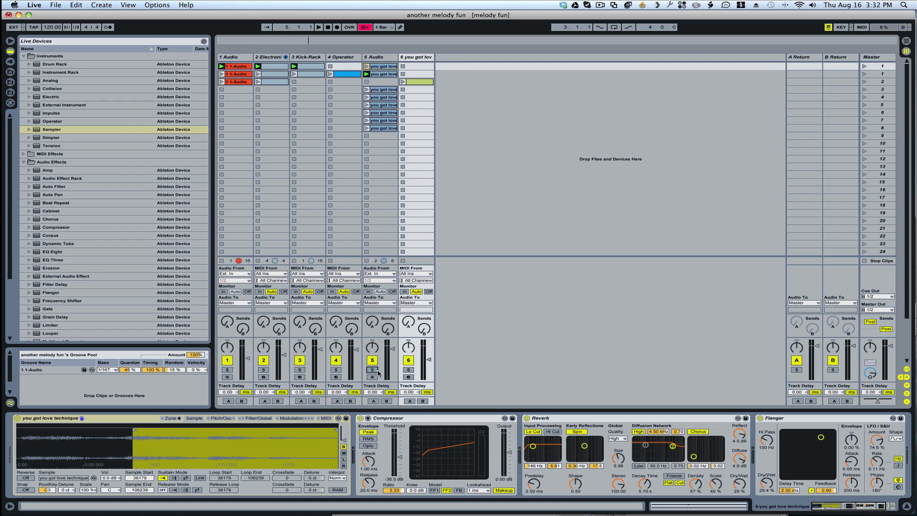
Step: Arm track 6 for playing and switch off its Simple Delay, Flanger and Reverb
click(408, 377)
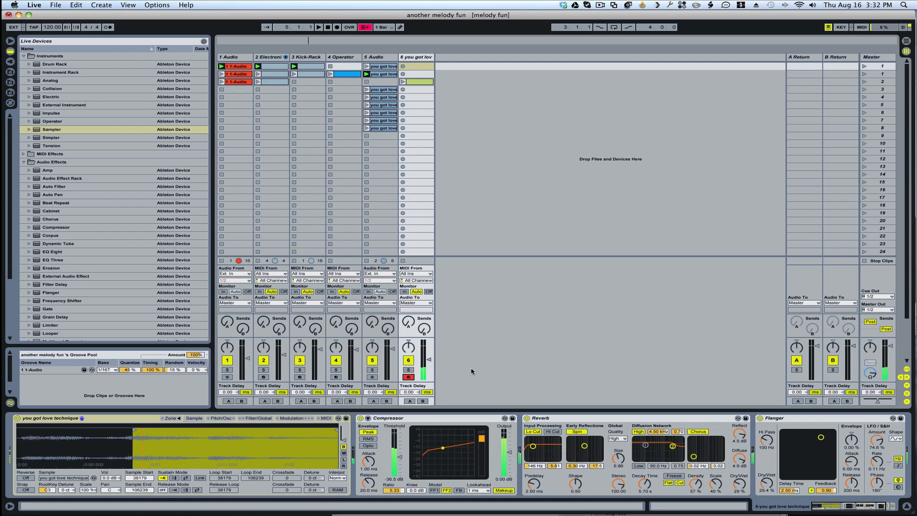
scroll(791, 444, right, 5)
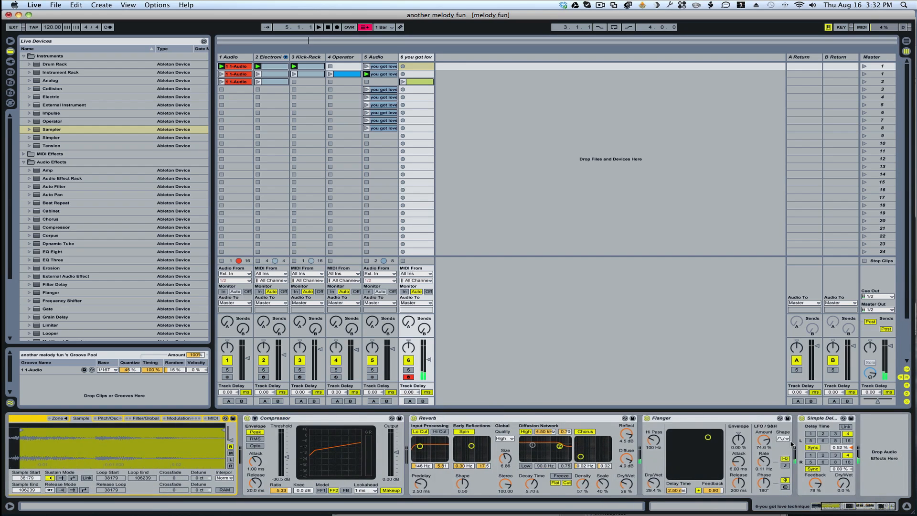
click(801, 418)
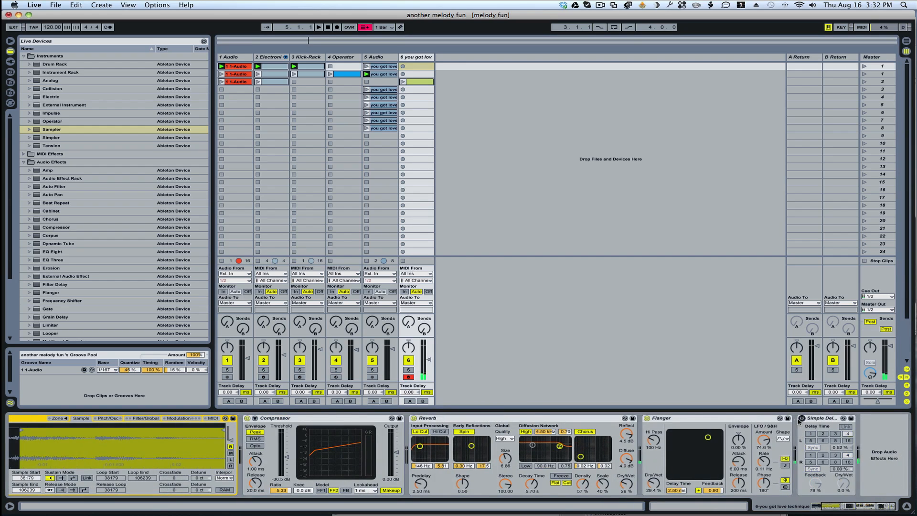
click(648, 419)
click(413, 418)
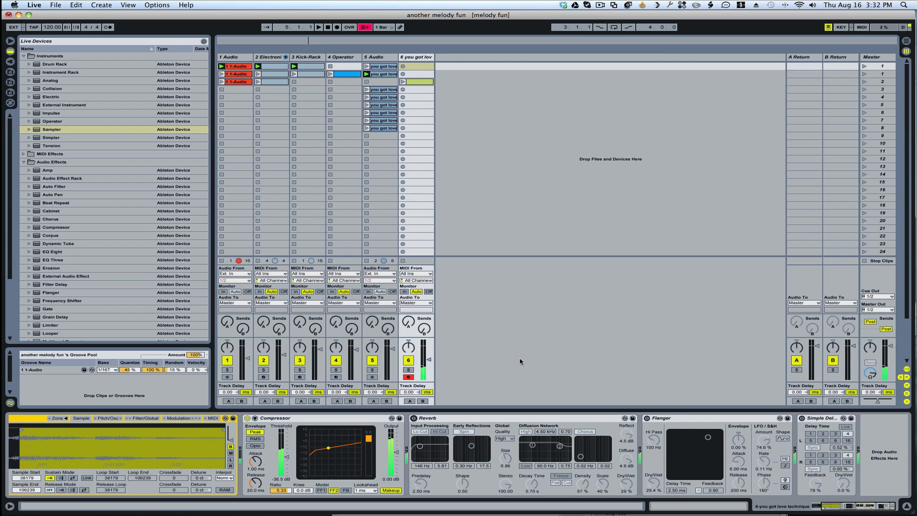
Step: Trim the Sampler's sample to start at 34941 and end at 63271, playing notes to check each change
scroll(201, 436, left, 5)
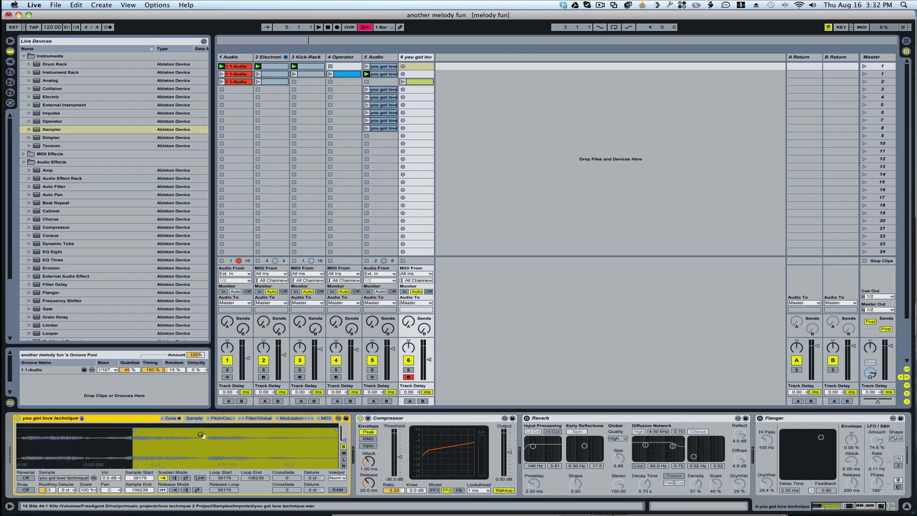
mouse_move(334, 429)
mouse_down()
mouse_move(192, 427)
mouse_move(205, 427)
mouse_up()
key(a)
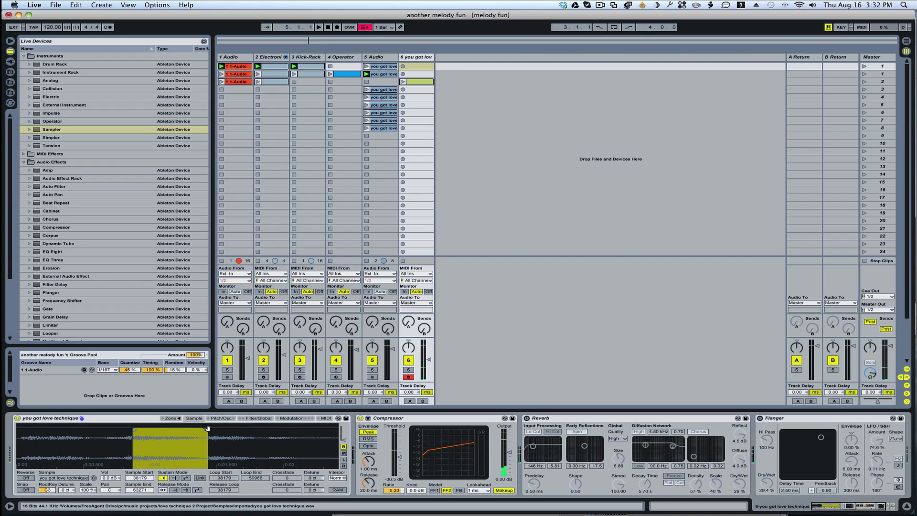
drag(135, 430, 124, 430)
key(a)
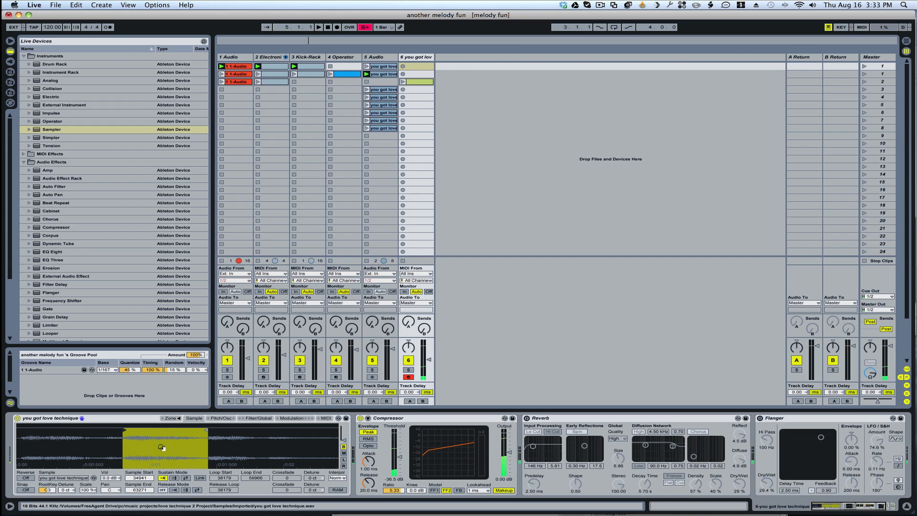
Step: Enable the Sampler's Aux envelope, set destination A to Loop Start, and stretch the attack to 20.0 s
click(293, 418)
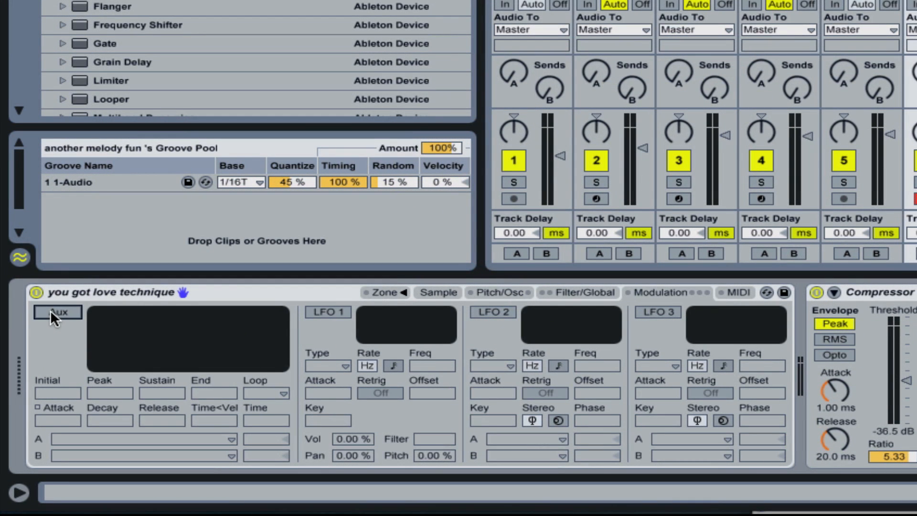
click(62, 314)
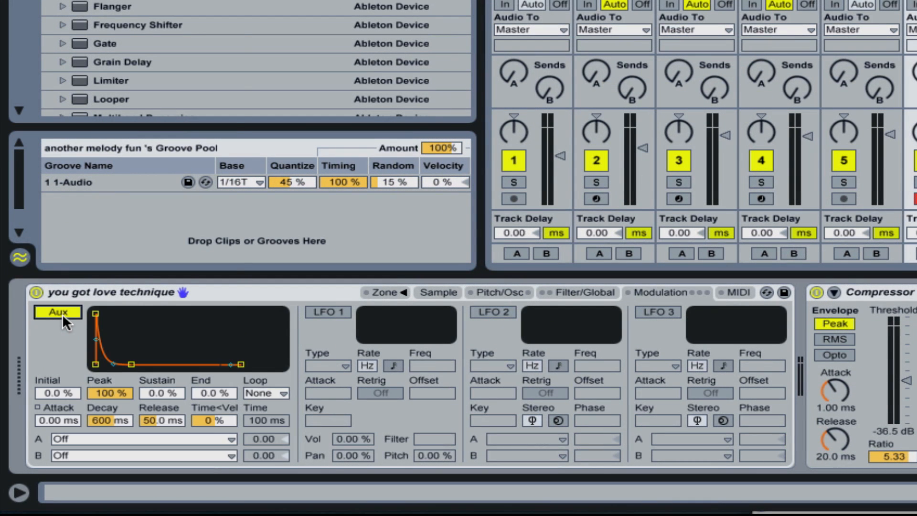
click(227, 437)
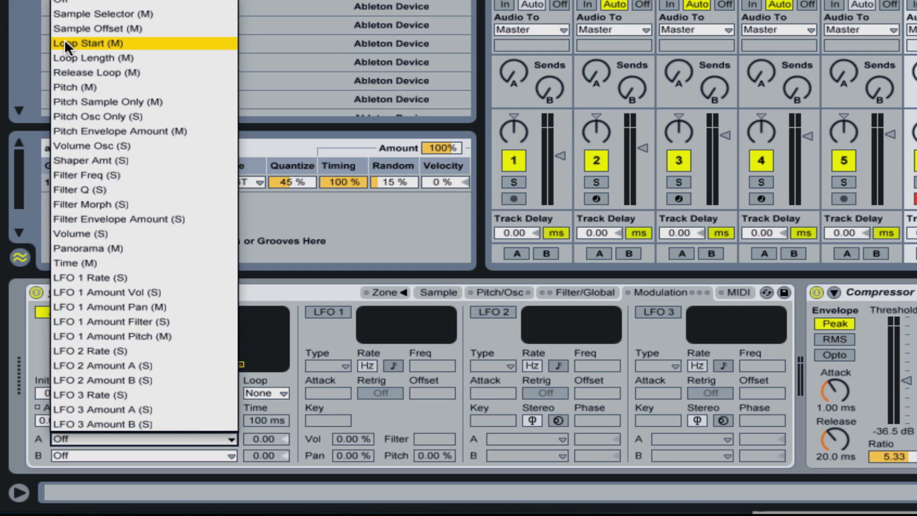
click(77, 43)
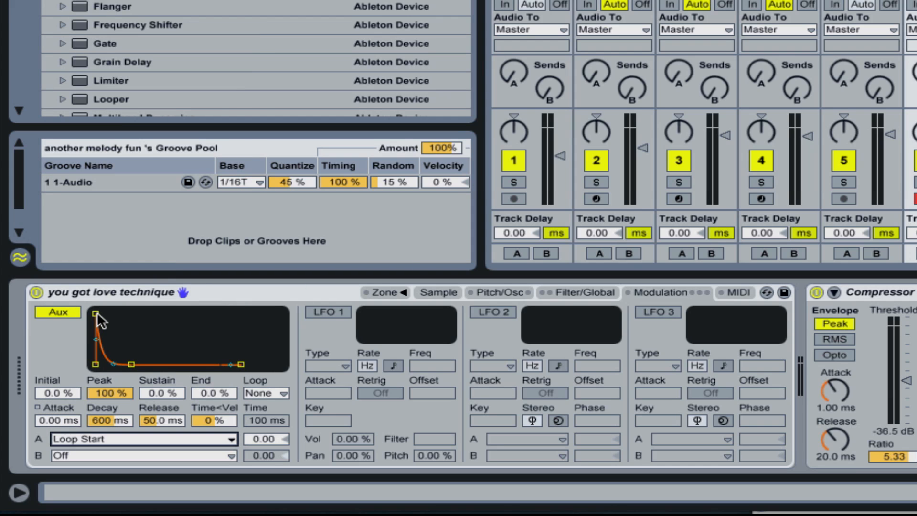
drag(95, 314, 157, 314)
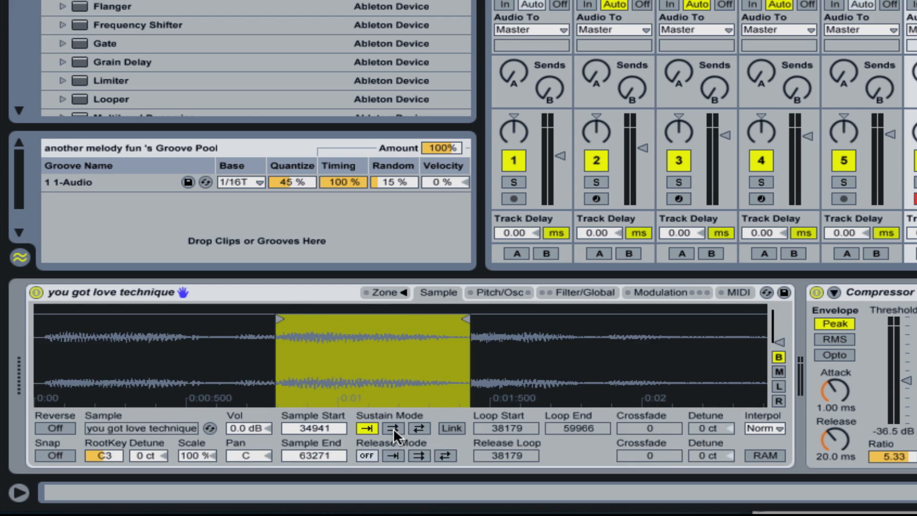
Step: Turn on the forward sustain loop with Loop End at 39977, and set the Aux amount for Loop Start to 100
click(394, 428)
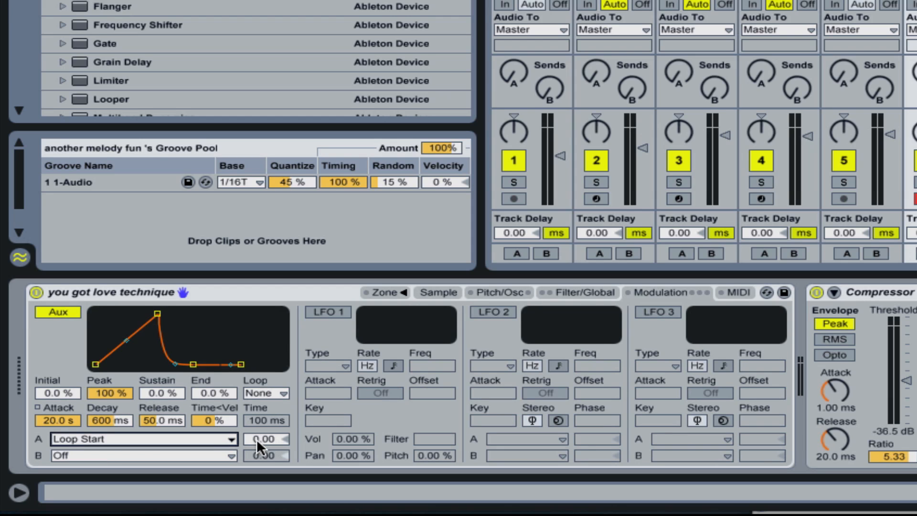
drag(266, 440, 266, 258)
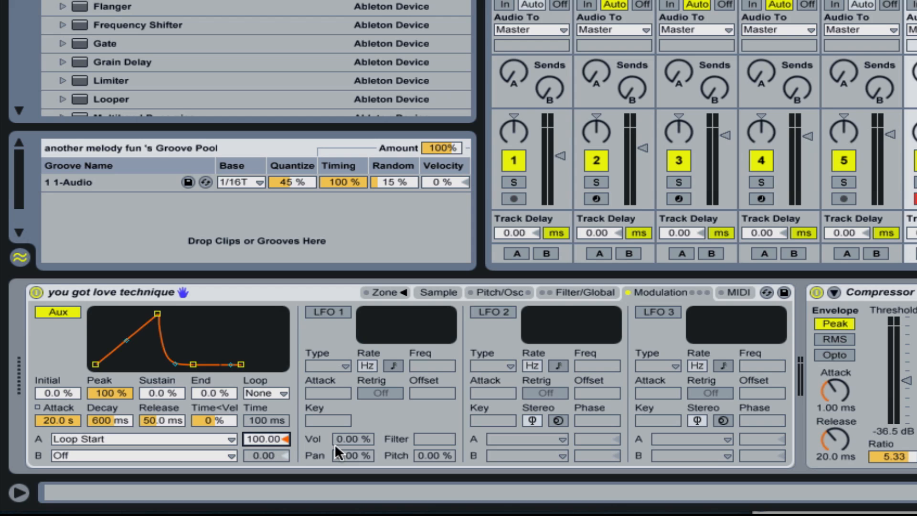
click(437, 289)
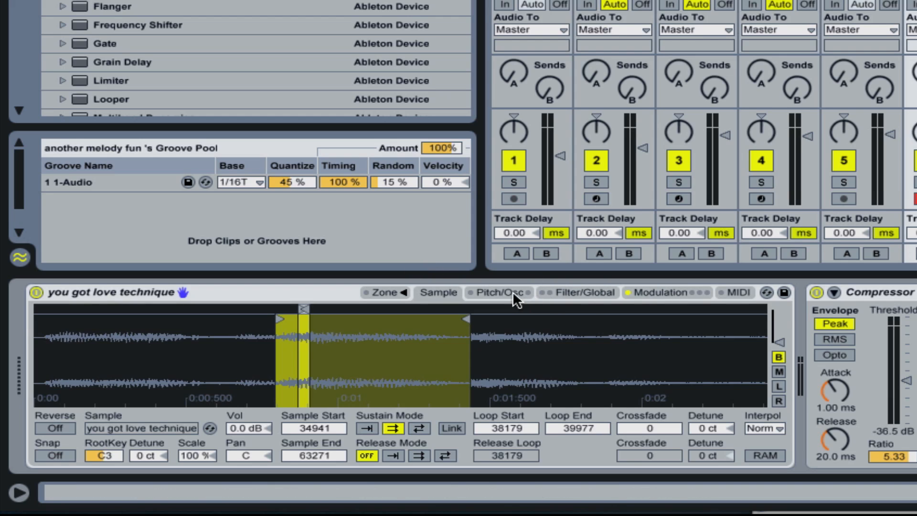
Step: Check the Aux envelope, then lengthen and shift the sustain loop to run from 40540 to 43440
click(661, 291)
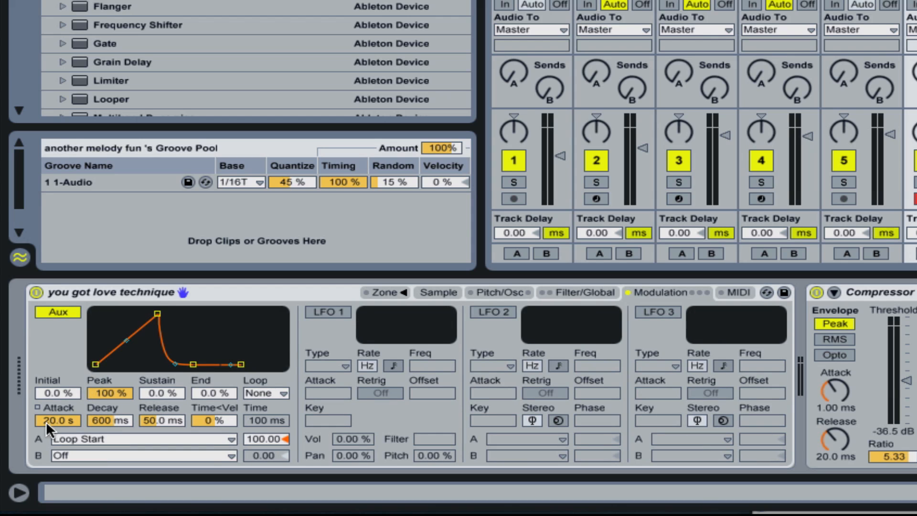
click(444, 293)
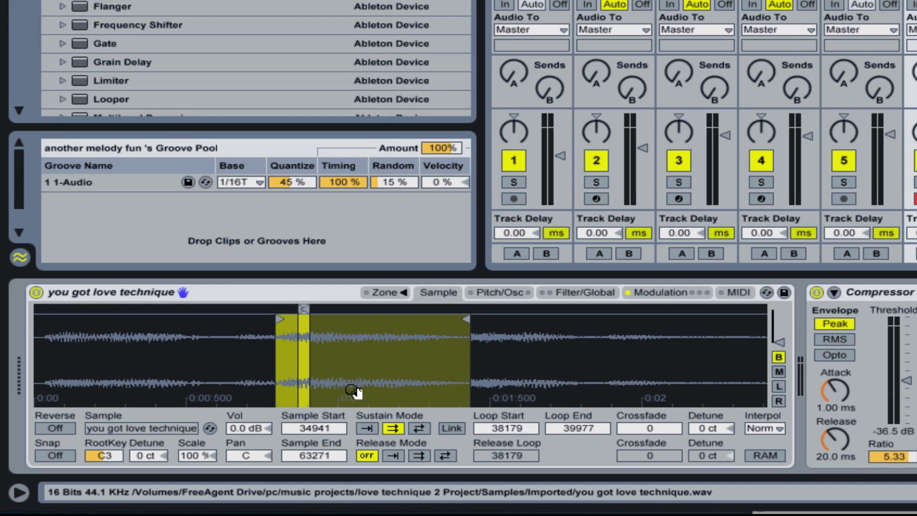
click(672, 288)
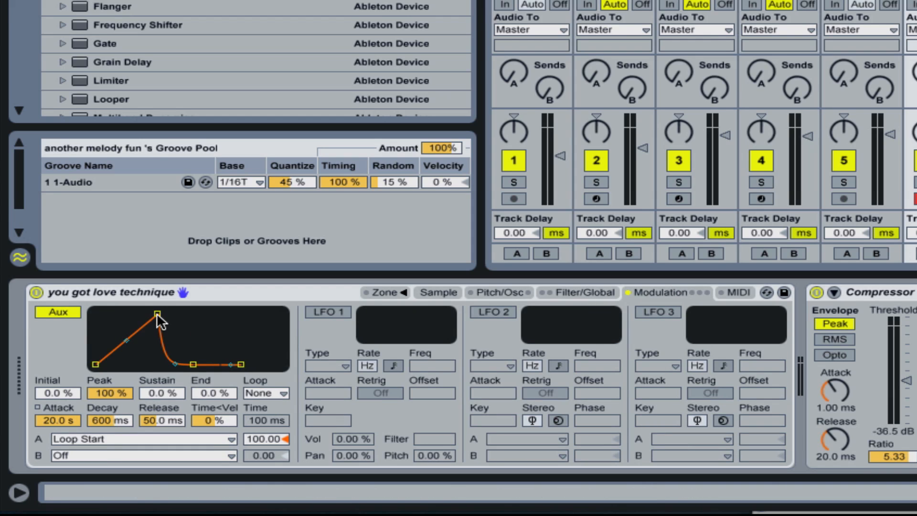
mouse_move(157, 313)
mouse_down()
mouse_move(125, 313)
mouse_move(158, 313)
mouse_up()
click(439, 292)
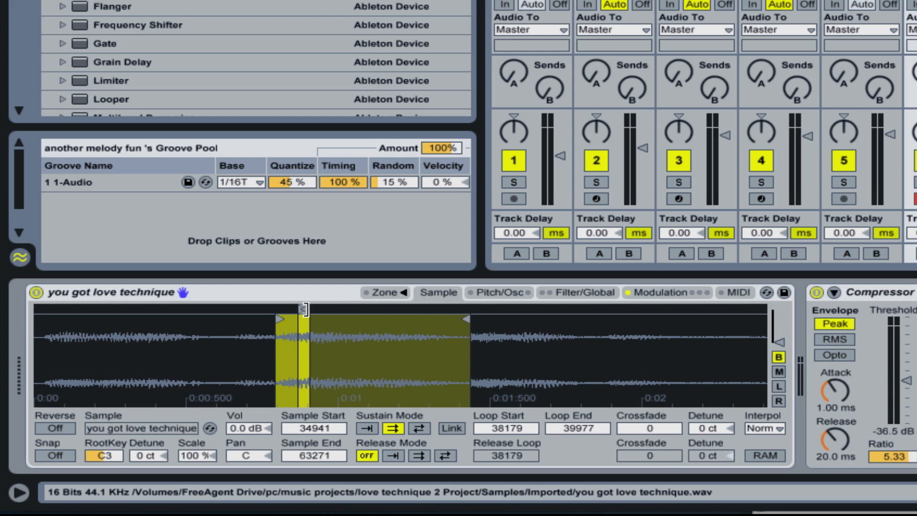
mouse_move(306, 310)
mouse_down()
mouse_move(331, 311)
mouse_move(299, 315)
mouse_move(331, 314)
mouse_move(302, 316)
mouse_move(315, 316)
mouse_up()
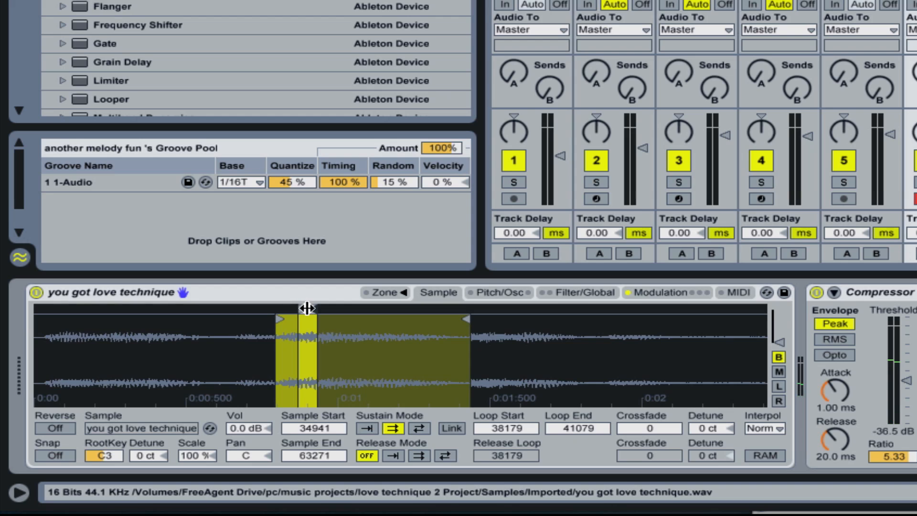
drag(308, 308, 318, 309)
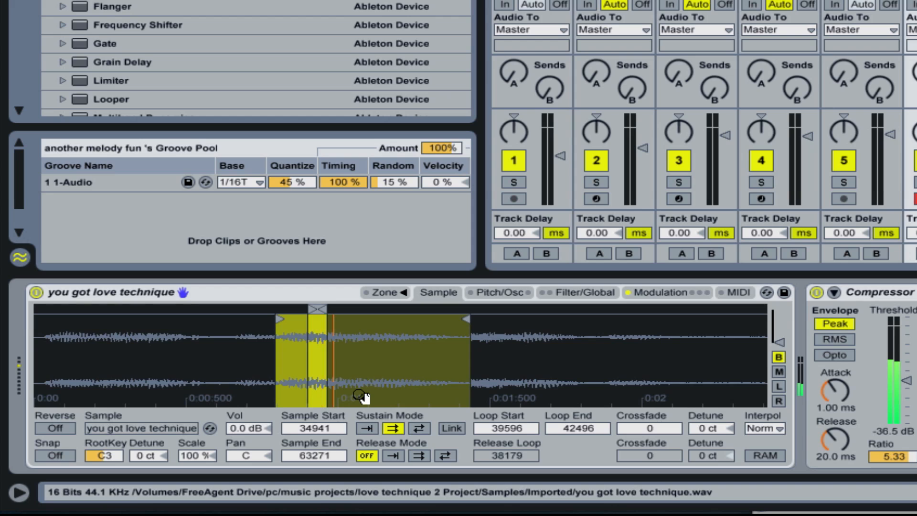
drag(317, 309, 322, 309)
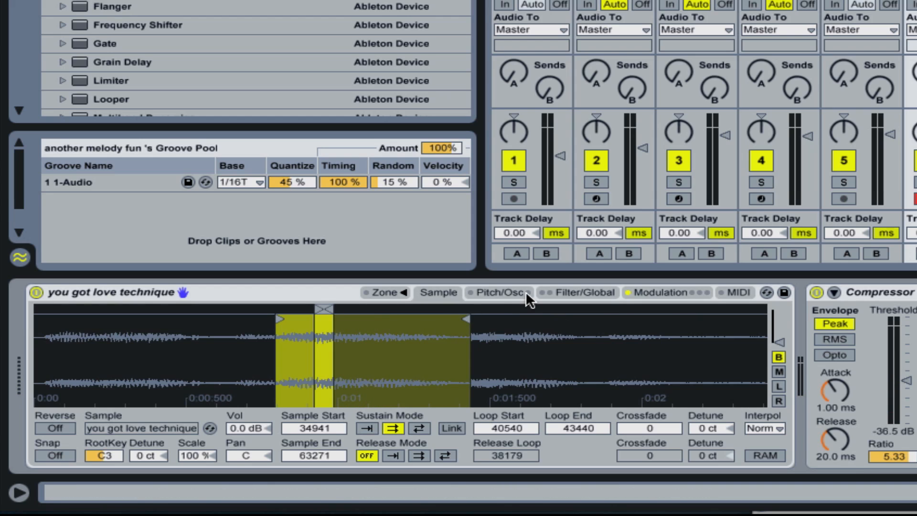
Step: Enable the pitch envelope with +48 st amount, 20.0 s attack, 3.32 s decay, 100% sustain, 125 ms release and 5.1% end
click(499, 293)
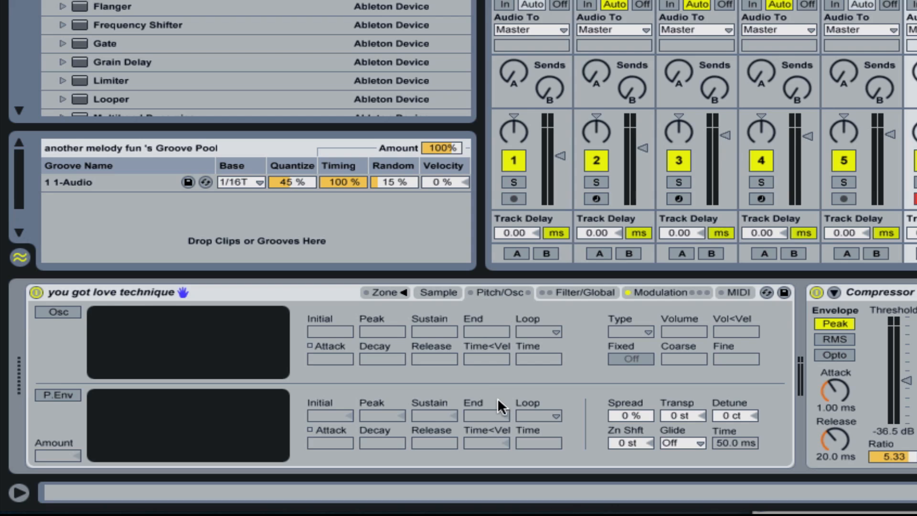
click(51, 395)
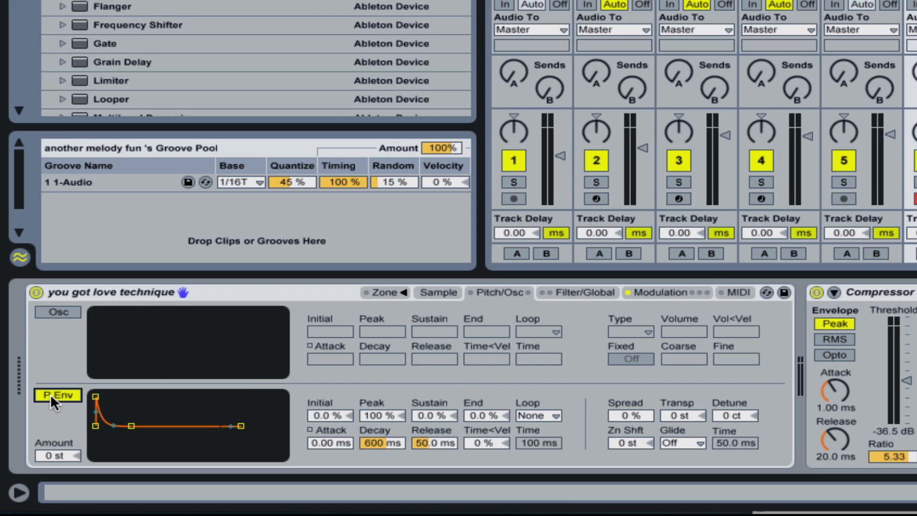
drag(57, 456, 58, 452)
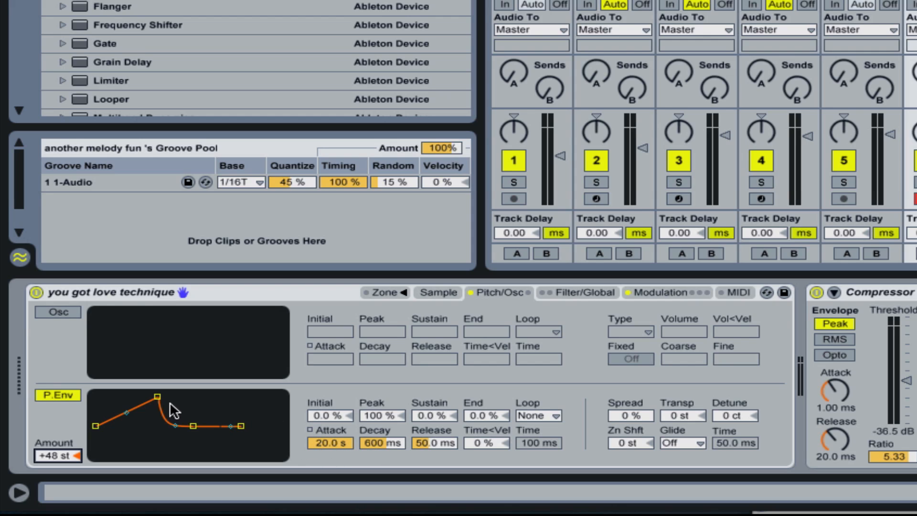
drag(193, 426, 203, 396)
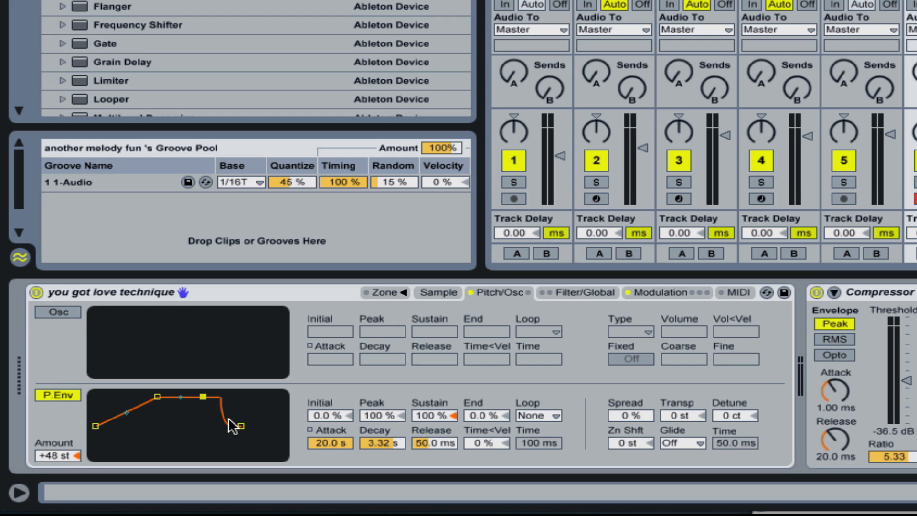
drag(240, 425, 246, 424)
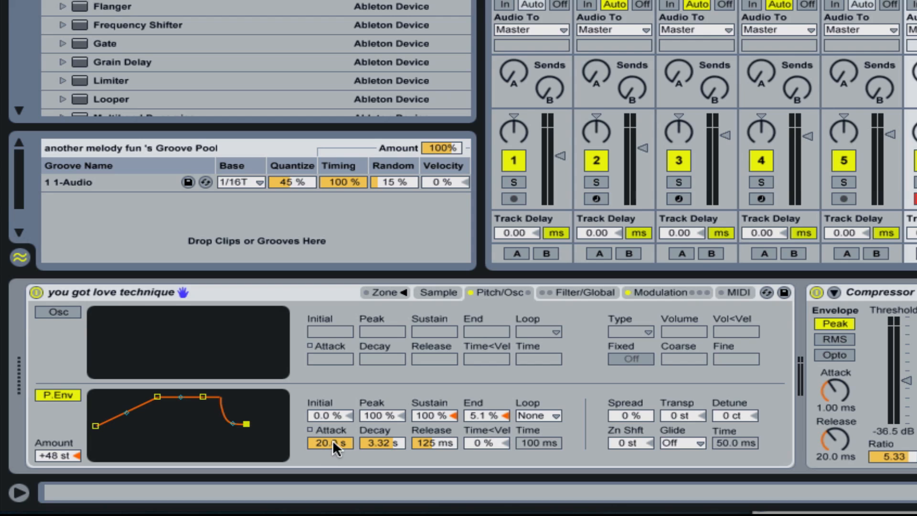
Step: Review the Aux and pitch envelopes while playing, and pull the sample end back to 57133
click(672, 290)
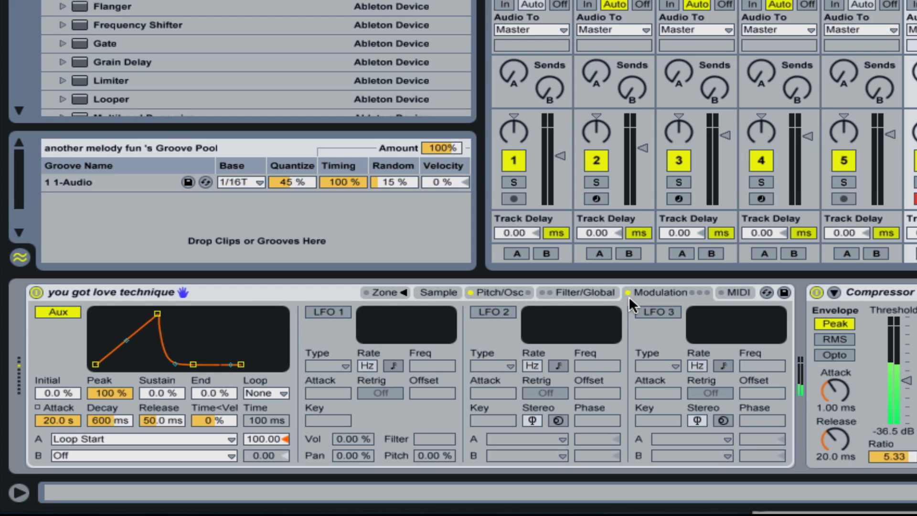
click(502, 294)
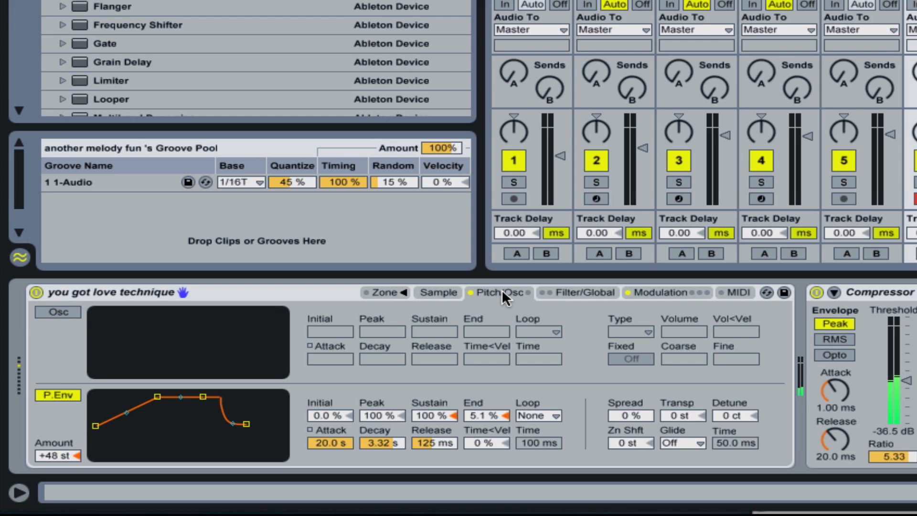
click(438, 293)
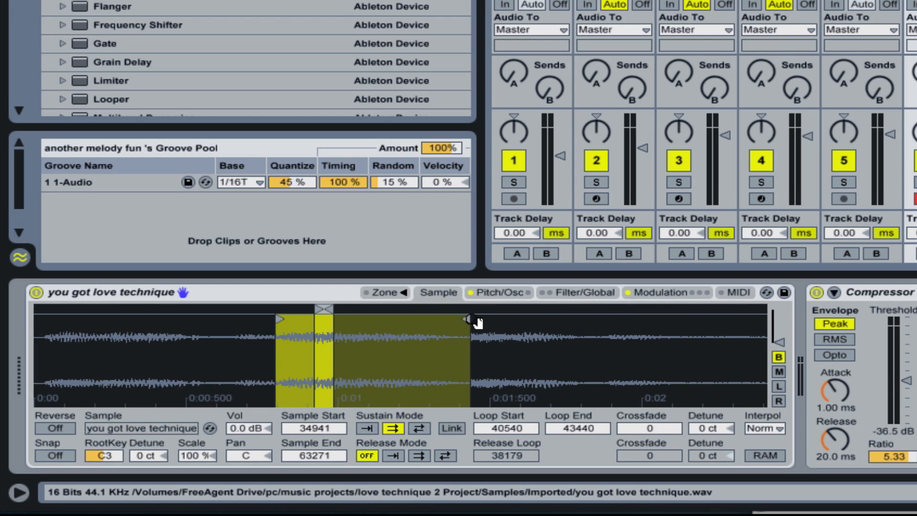
drag(462, 318, 414, 319)
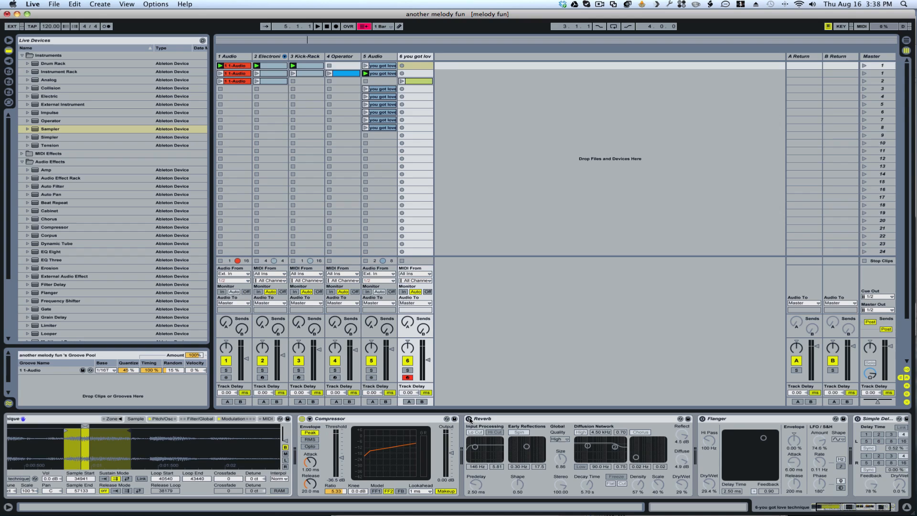
Step: Switch the Reverb, Flanger and Simple Delay on track 6 back on
click(470, 419)
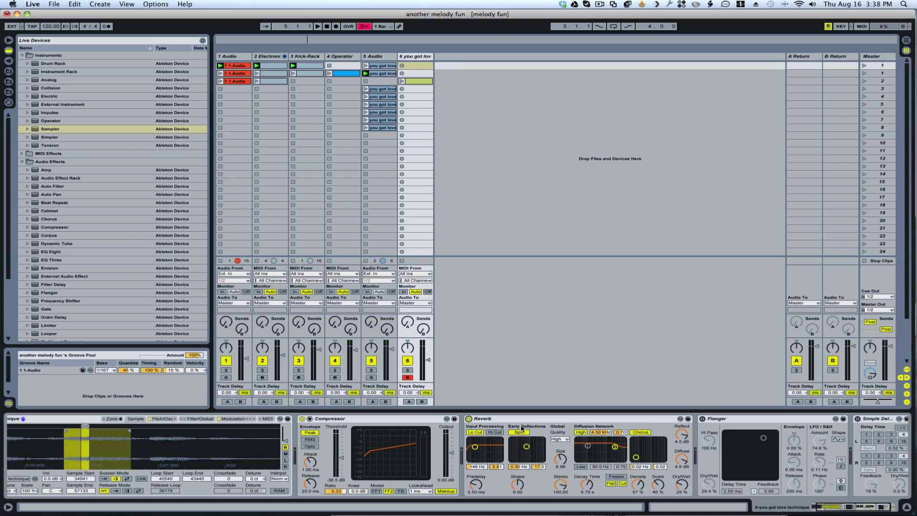
click(703, 419)
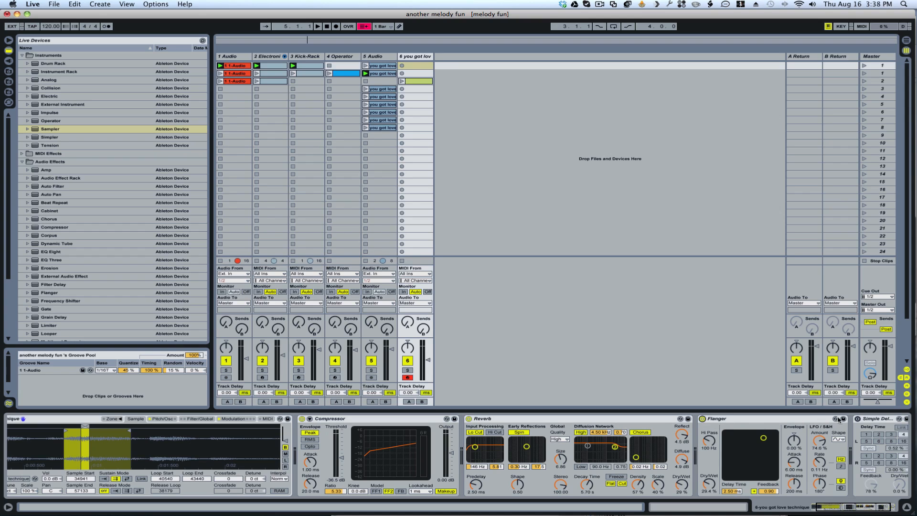
click(858, 419)
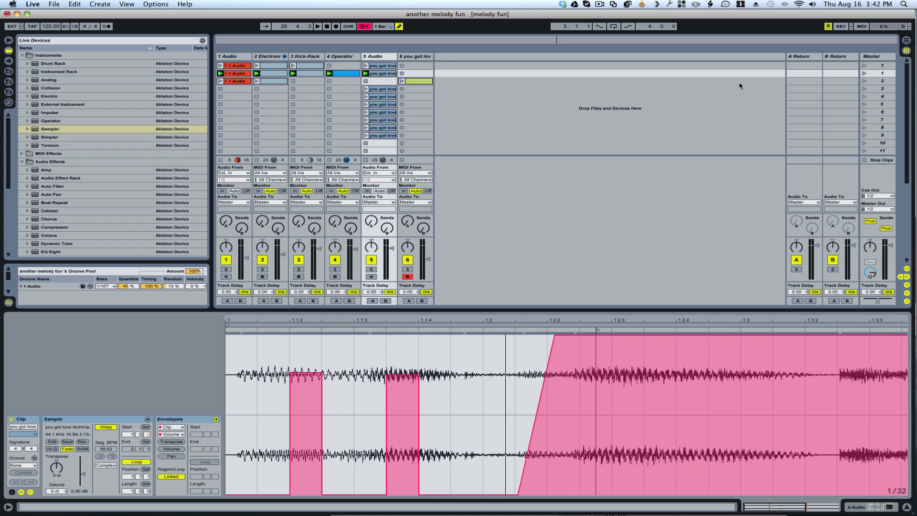
Step: Launch the first, third and second scenes in turn to hear the riser in context, and stop playback
click(865, 67)
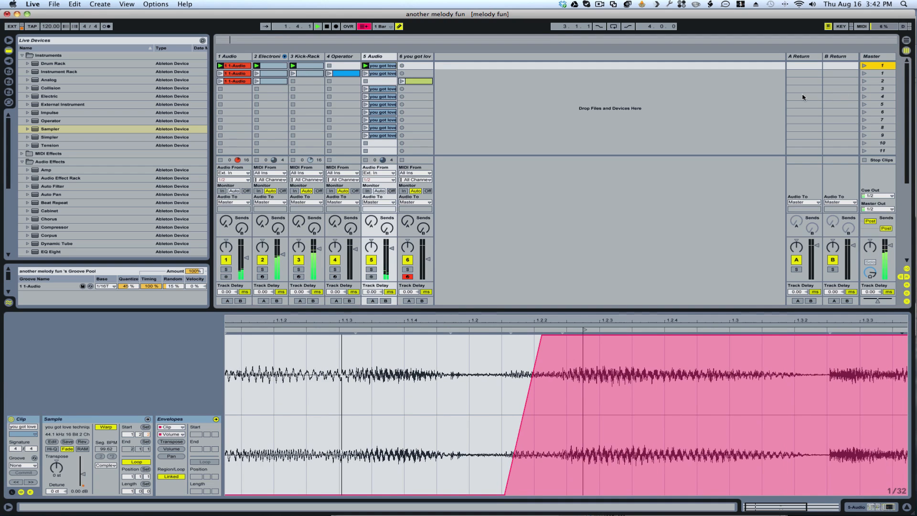
click(865, 81)
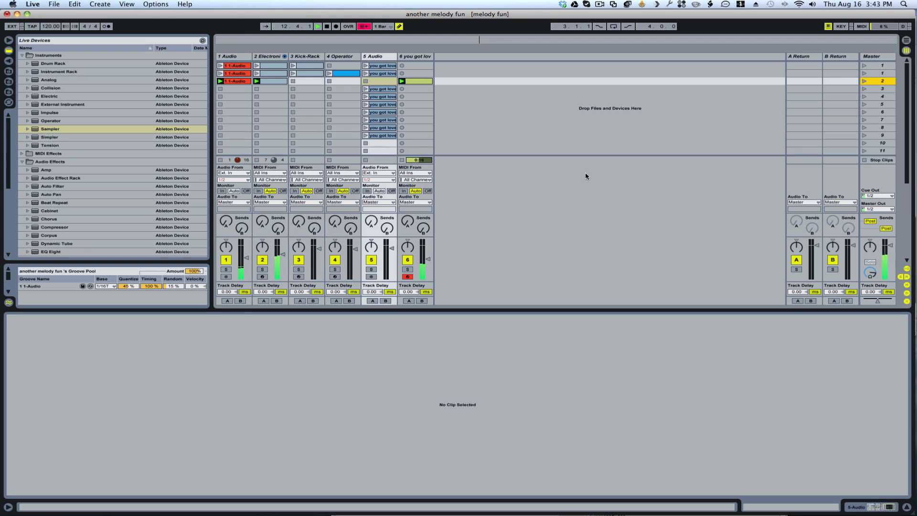
click(864, 73)
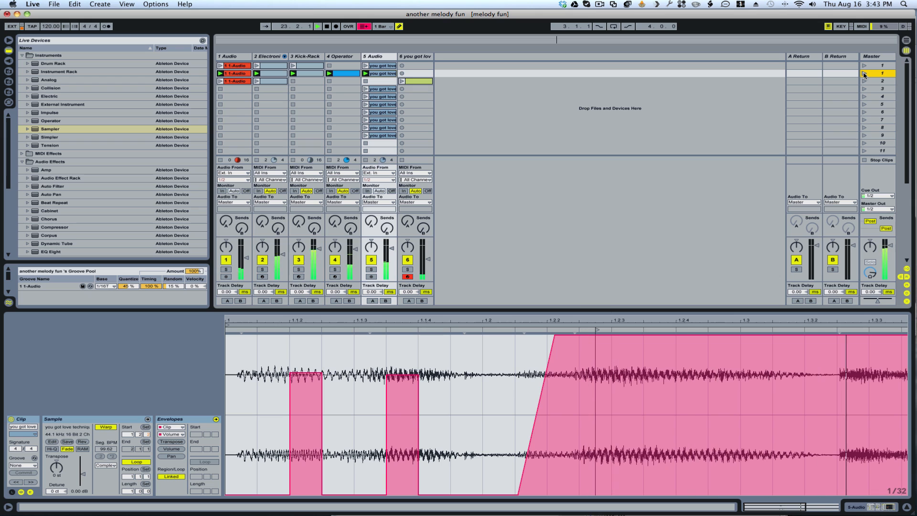
key(space)
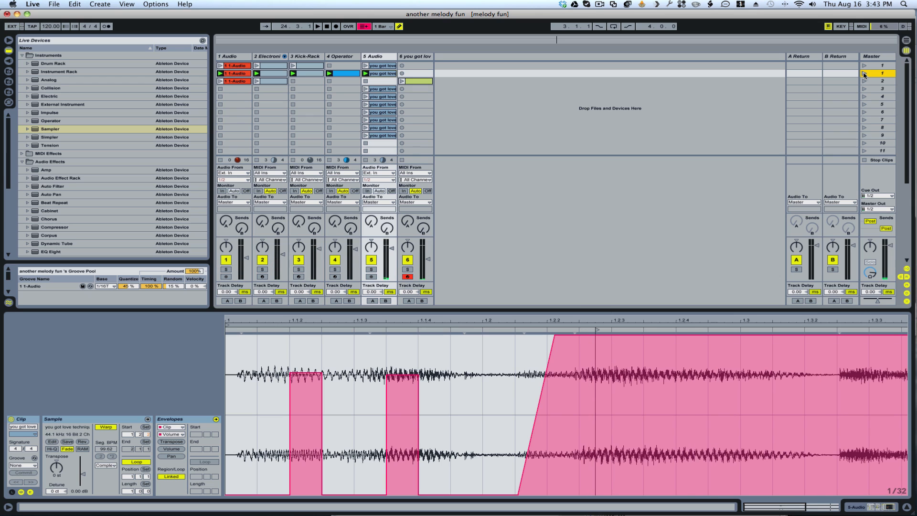